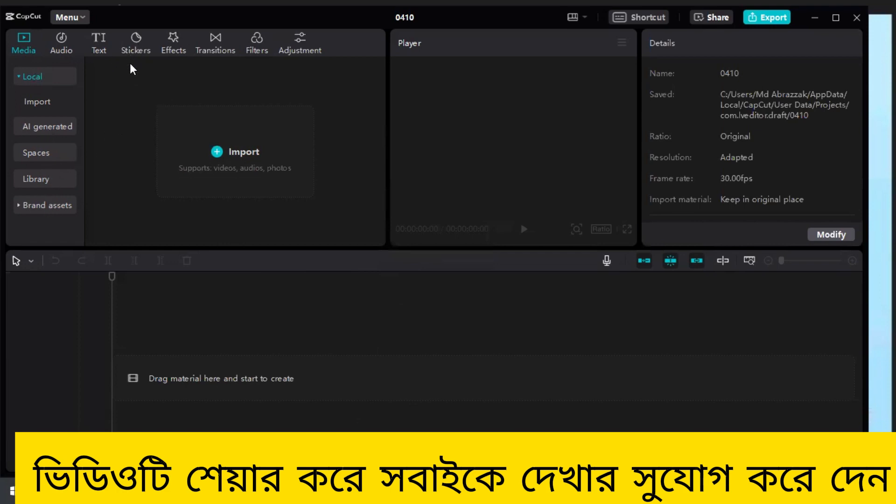
# - Start importing media and browse to the Zoom folder inside Documents, down to its most recent recordings
pyautogui.click(234, 150)
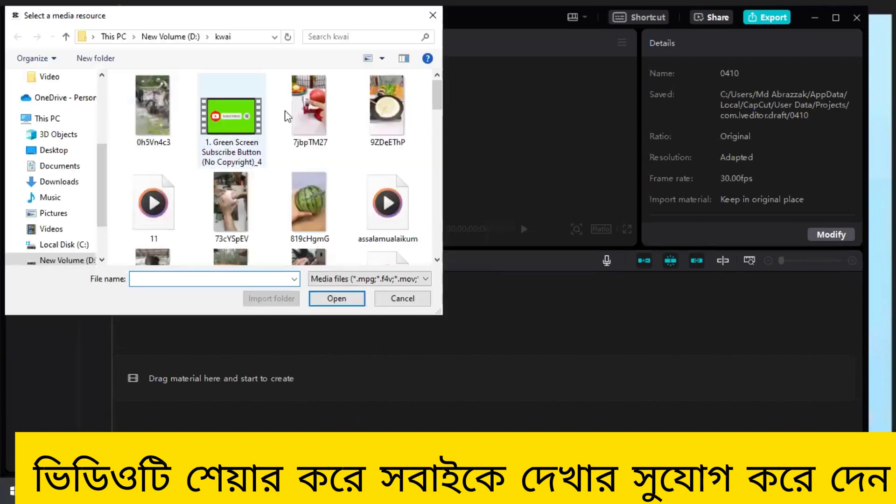
pyautogui.click(58, 169)
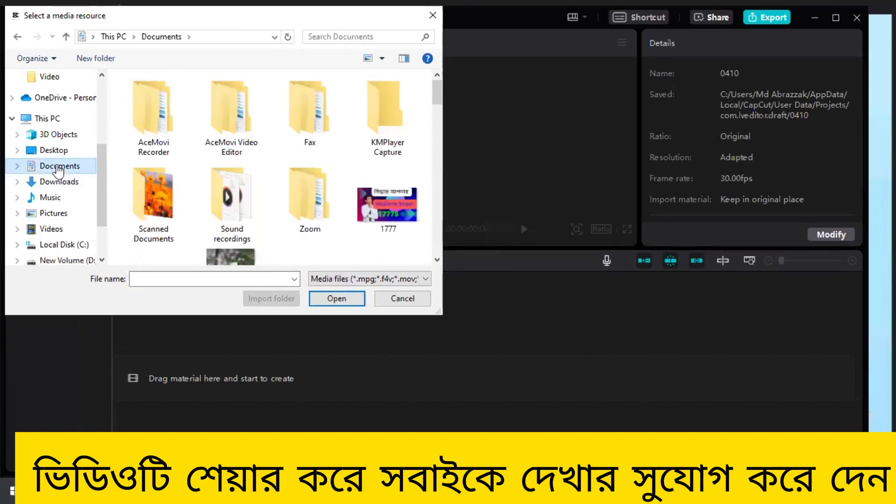
pyautogui.scroll(-1, 259, 161)
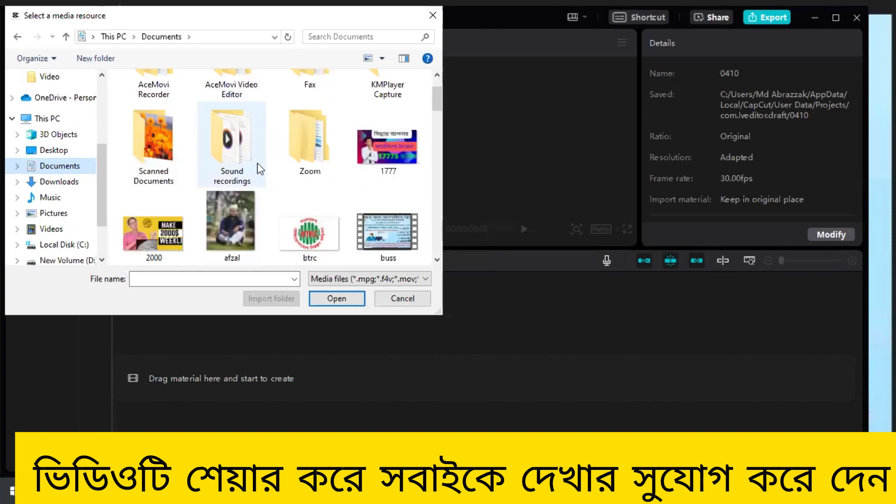
pyautogui.click(319, 158)
pyautogui.doubleClick(319, 158)
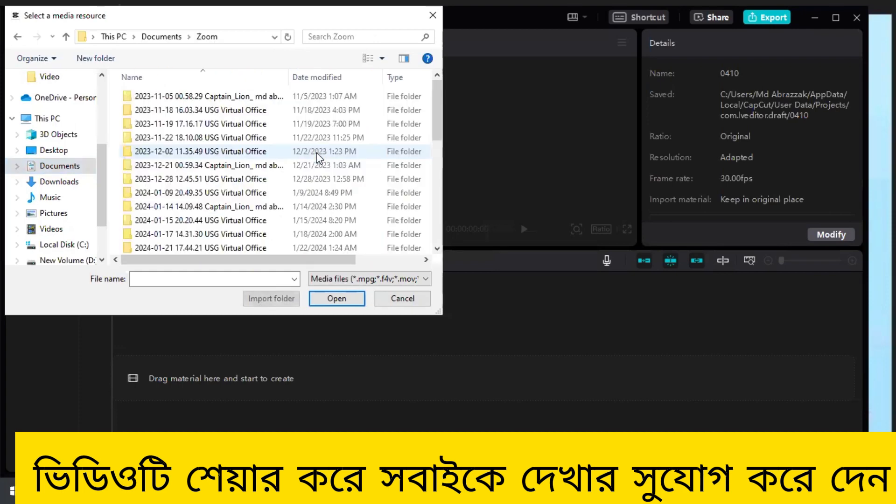
pyautogui.scroll(-5, 177, 189)
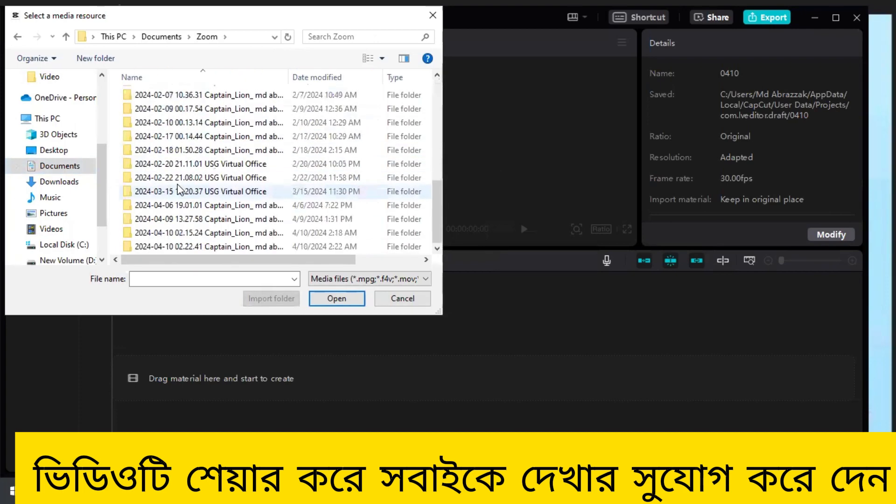
pyautogui.scroll(6, 222, 163)
pyautogui.scroll(-4, 224, 167)
pyautogui.scroll(-1, 217, 174)
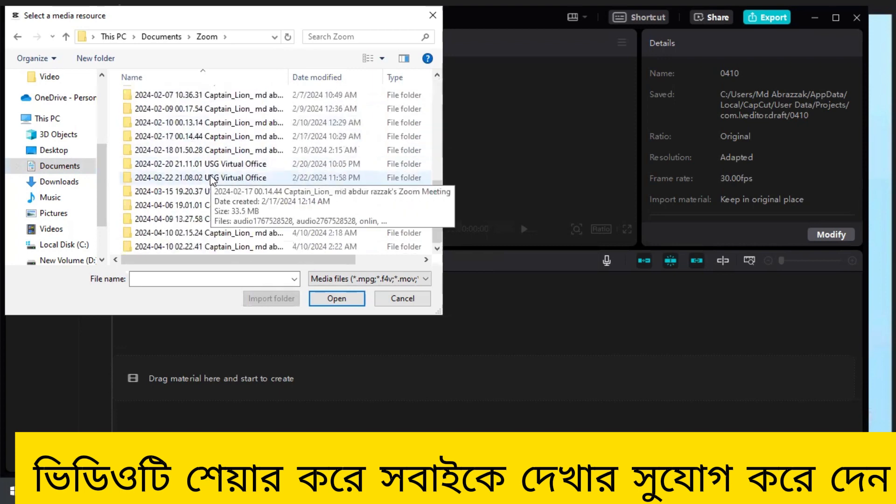
# - Check the 2024-04-10 02.22.41 recording folder for media and return to the Zoom folder's latest recordings
pyautogui.doubleClick(203, 247)
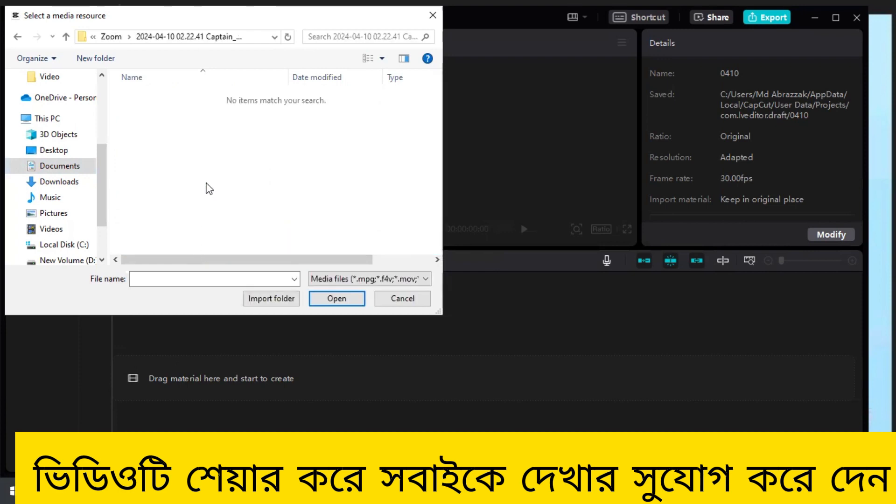
pyautogui.click(60, 166)
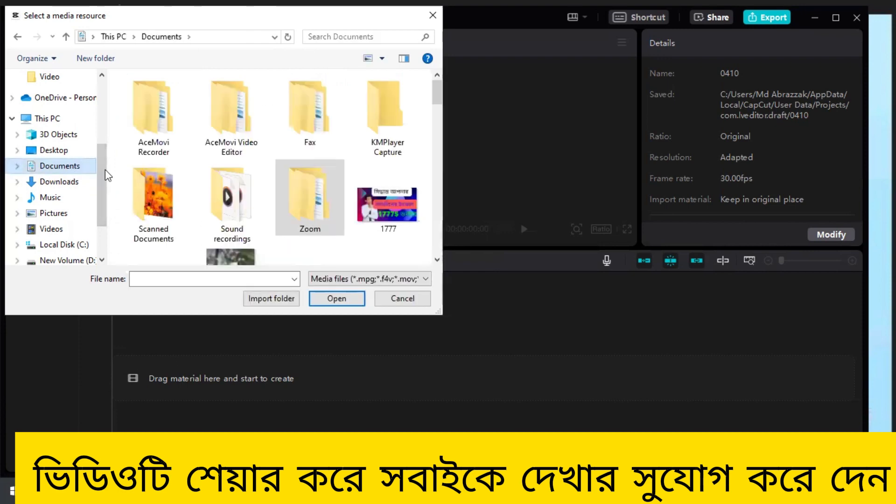
pyautogui.doubleClick(305, 206)
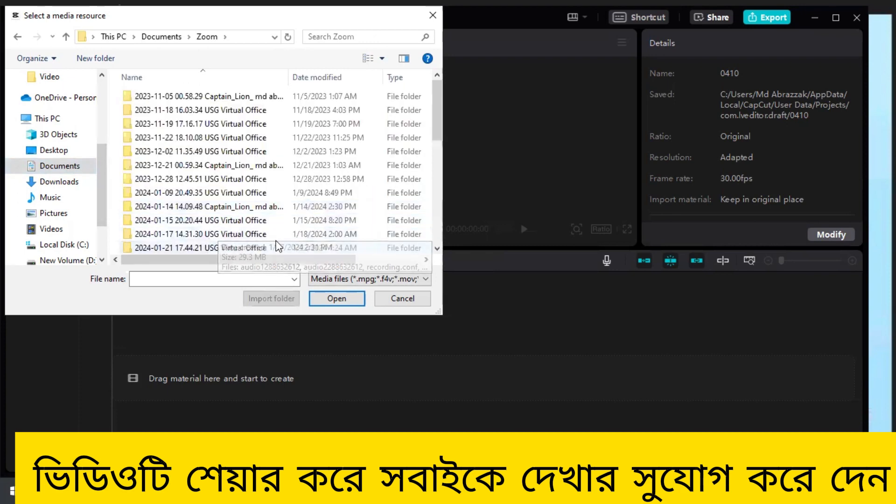
pyautogui.scroll(-5, 276, 243)
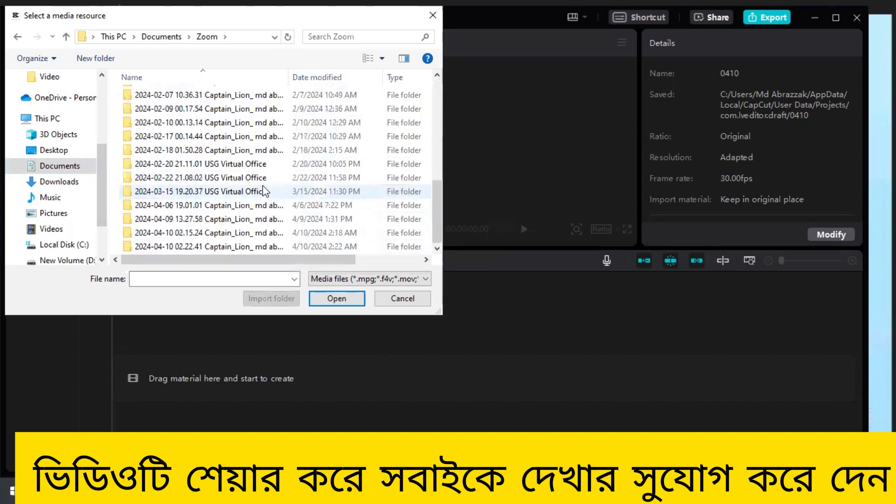
pyautogui.click(238, 234)
pyautogui.doubleClick(238, 234)
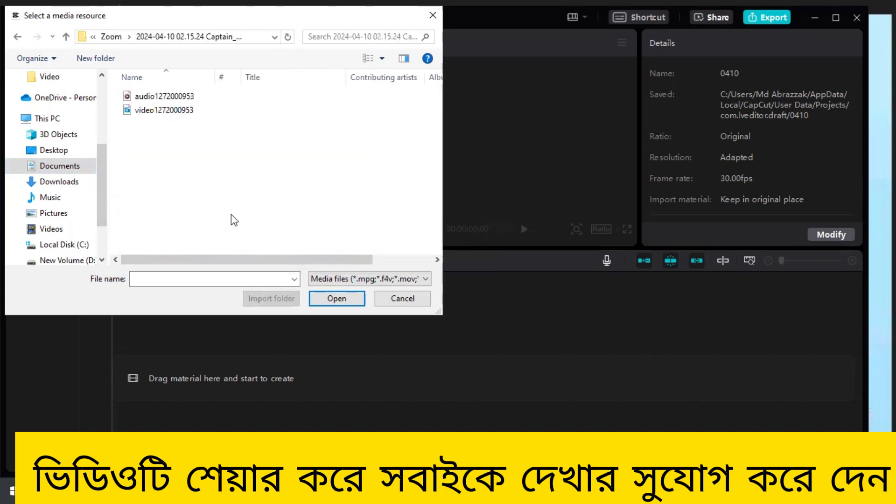
pyautogui.click(147, 111)
pyautogui.click(328, 298)
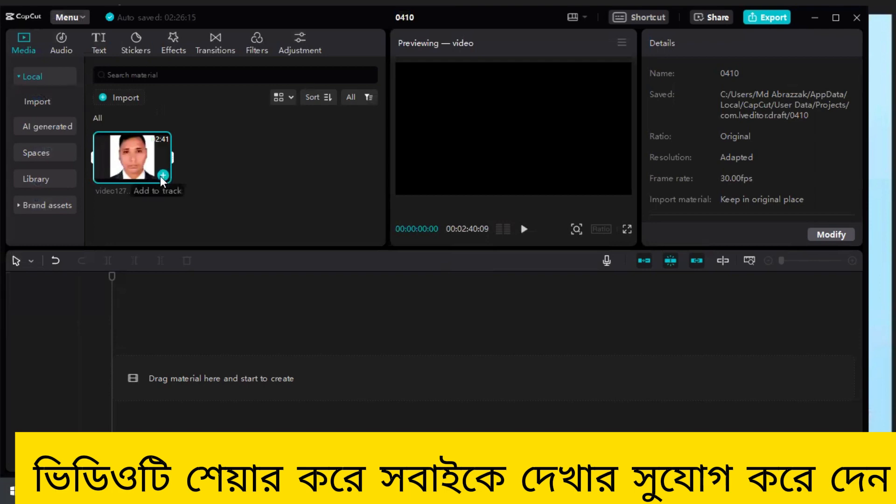
pyautogui.click(163, 175)
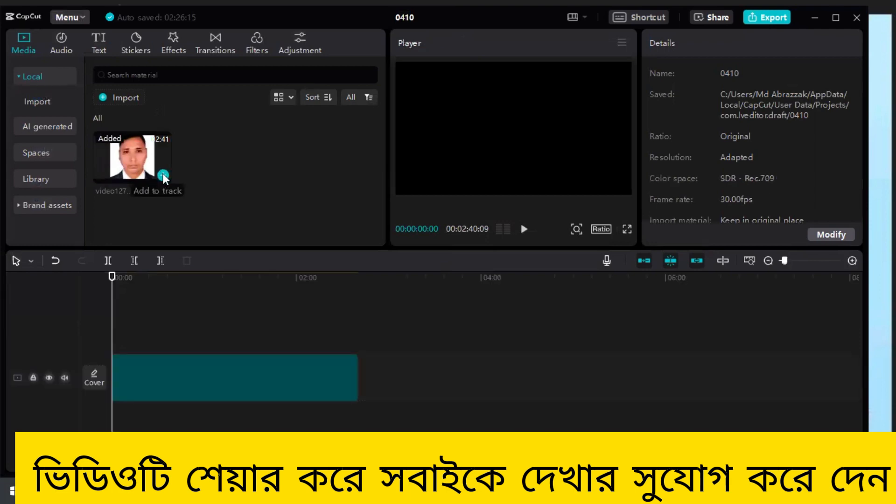
# - Select the clip on the timeline and set the project's aspect ratio to 4:3
pyautogui.click(244, 376)
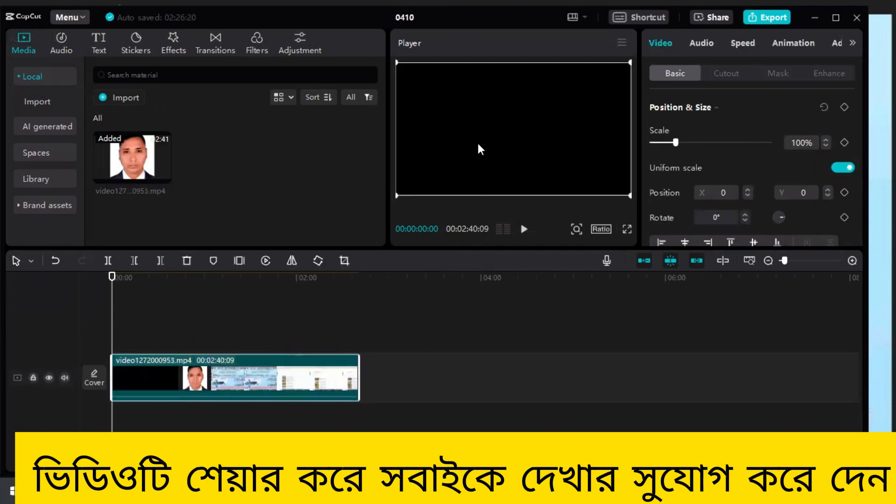
pyautogui.click(601, 229)
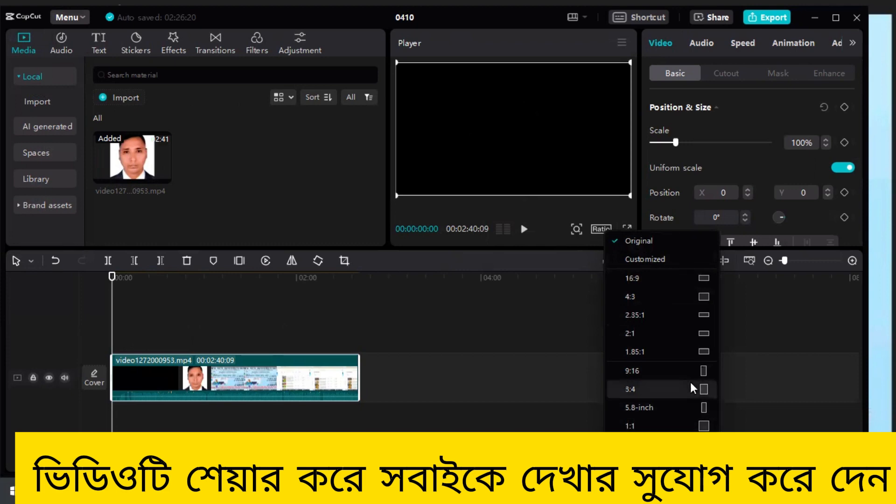
pyautogui.click(643, 294)
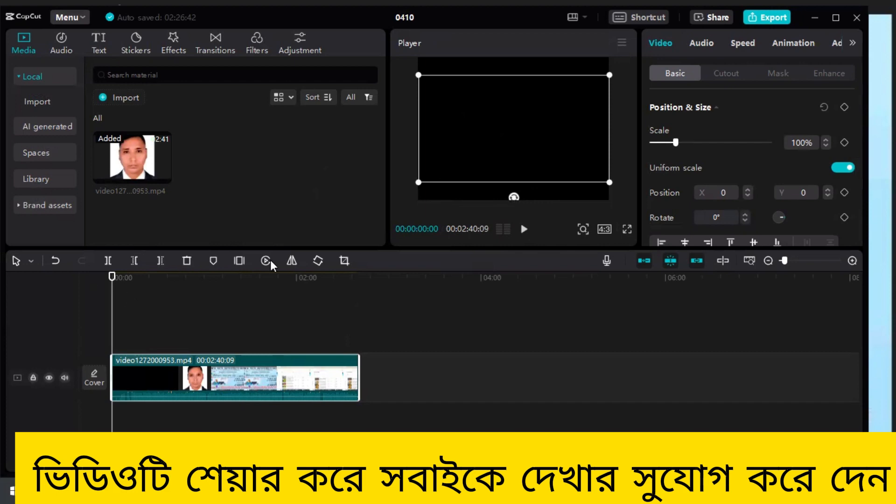
# - Play the clip's opening to find a cut point and delete everything before 00:00:05:29
pyautogui.click(525, 231)
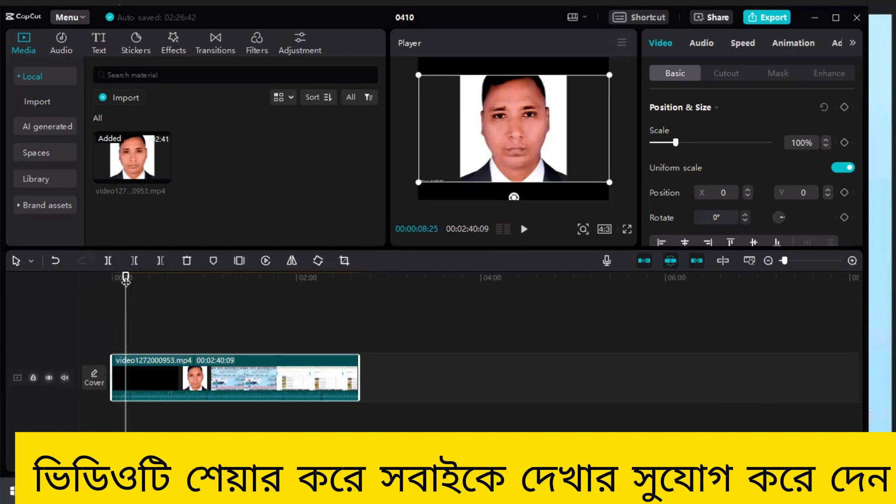
pyautogui.moveTo(126, 280); pyautogui.dragTo(121, 281)
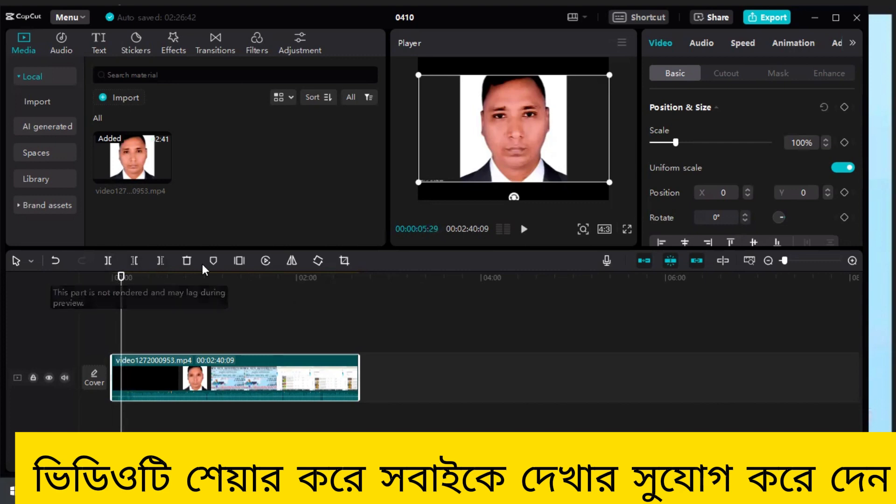
pyautogui.click(523, 230)
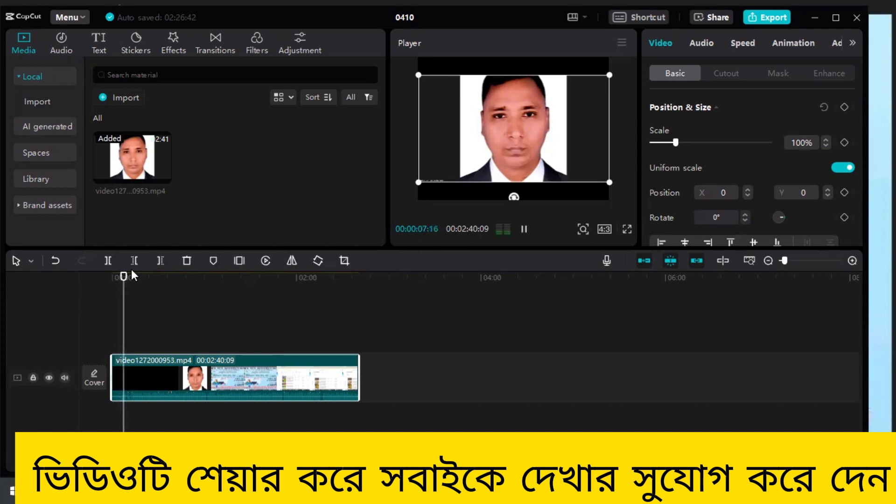
pyautogui.click(522, 230)
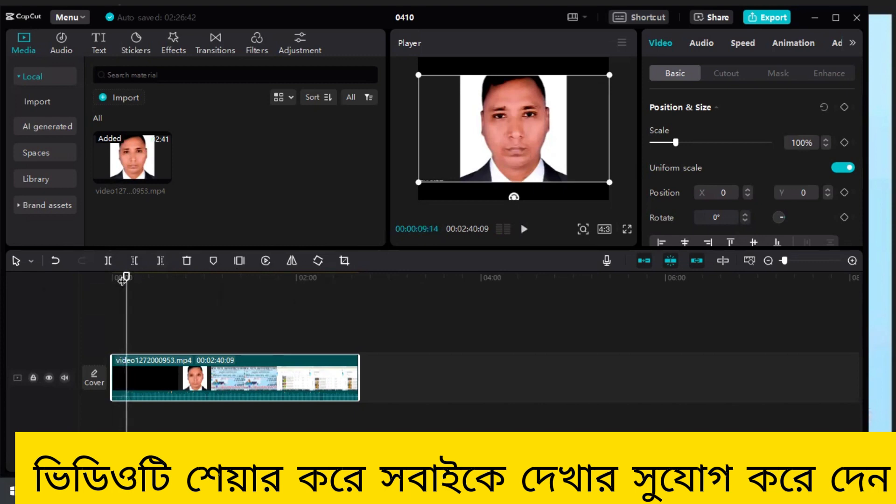
pyautogui.moveTo(126, 273); pyautogui.dragTo(122, 275)
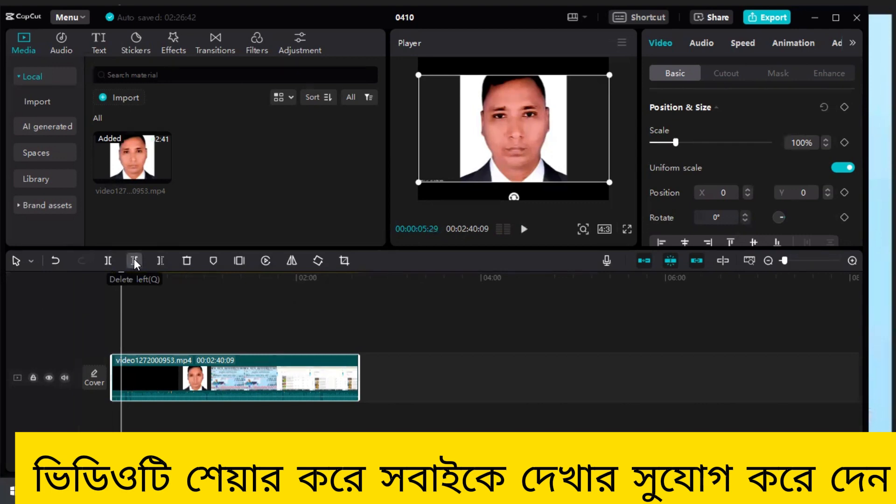
pyautogui.click(133, 260)
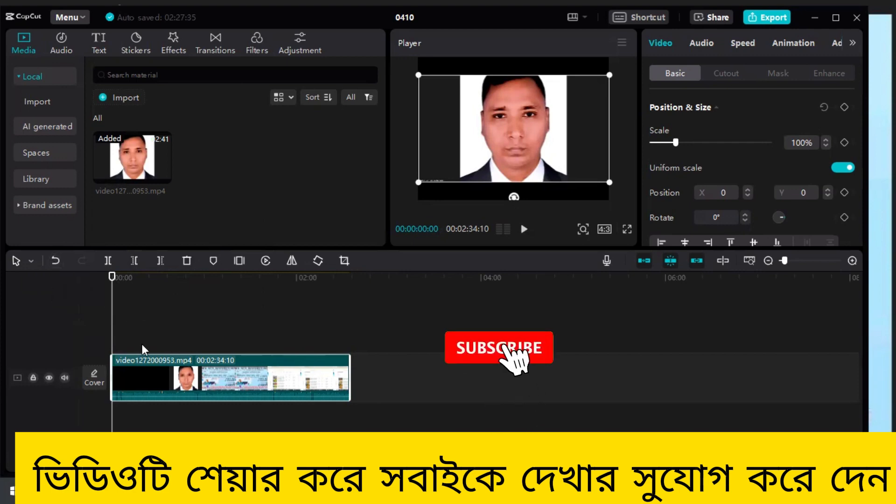
# - Play the trimmed opening, undo the left deletion and return the playhead to the start of the timeline
pyautogui.click(523, 229)
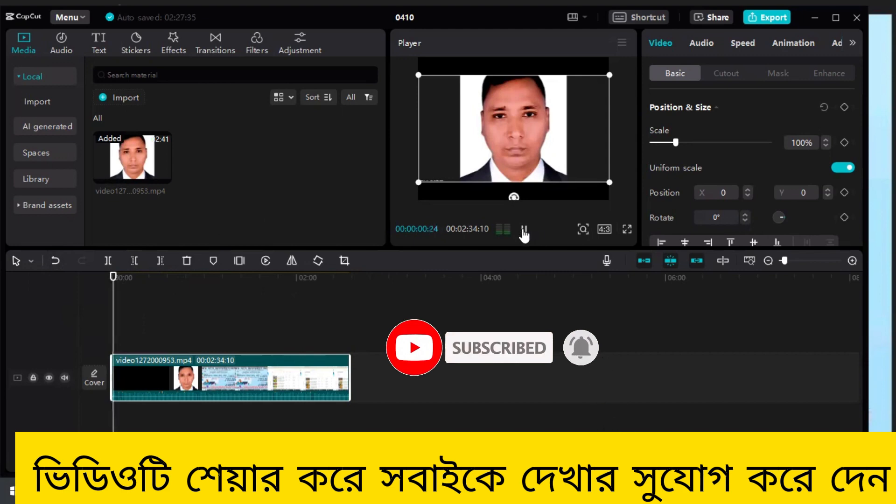
pyautogui.click(55, 260)
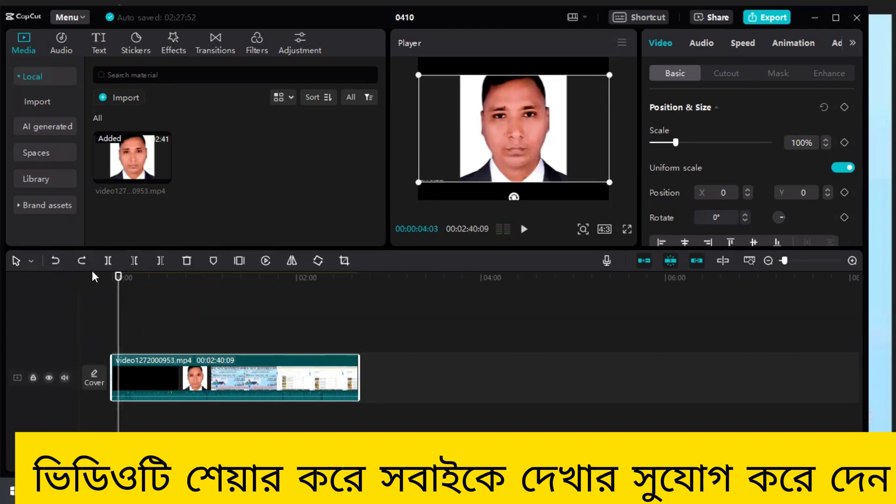
pyautogui.moveTo(119, 277); pyautogui.dragTo(104, 276)
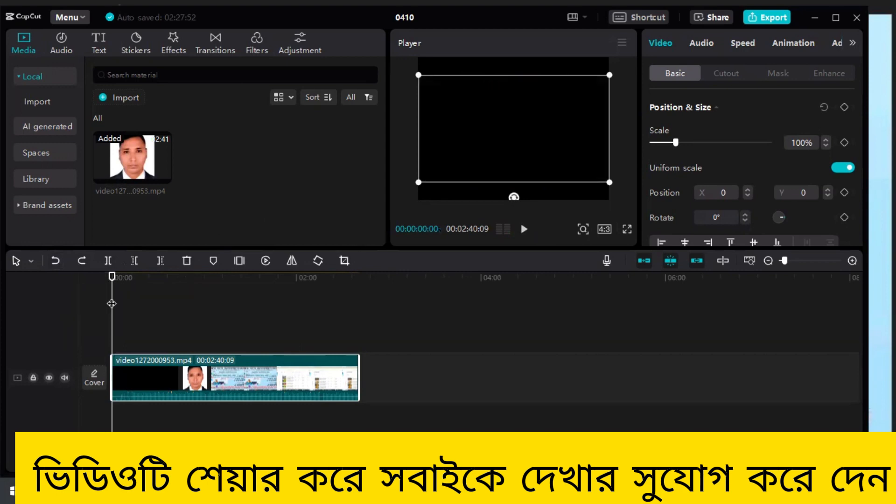
# - Play up to 00:00:02:14, delete the part of the clip before it, and preview the trimmed video
pyautogui.click(524, 228)
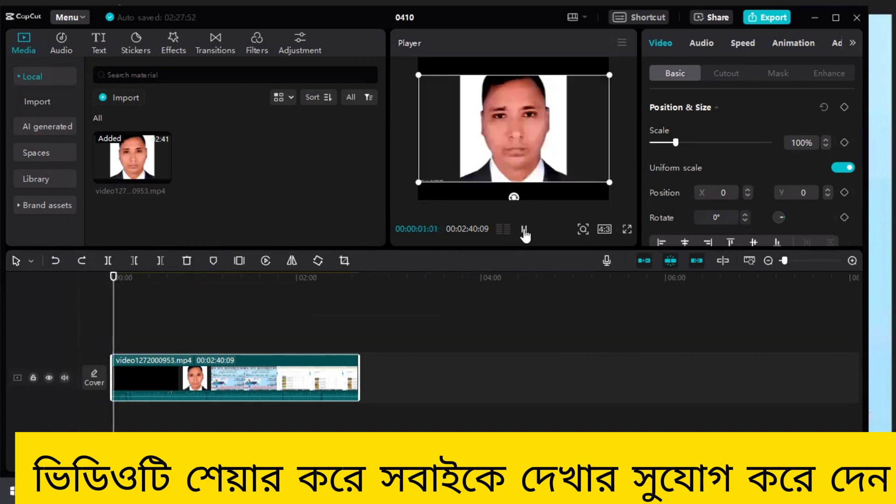
pyautogui.click(524, 228)
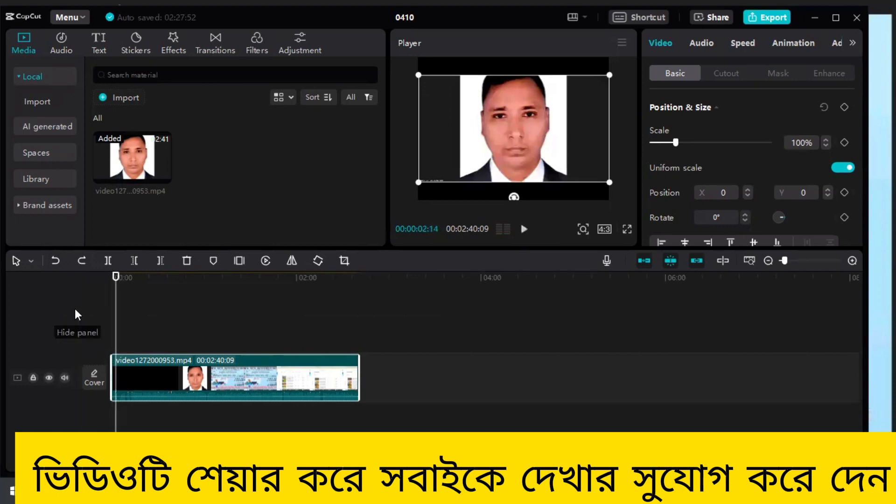
pyautogui.click(134, 261)
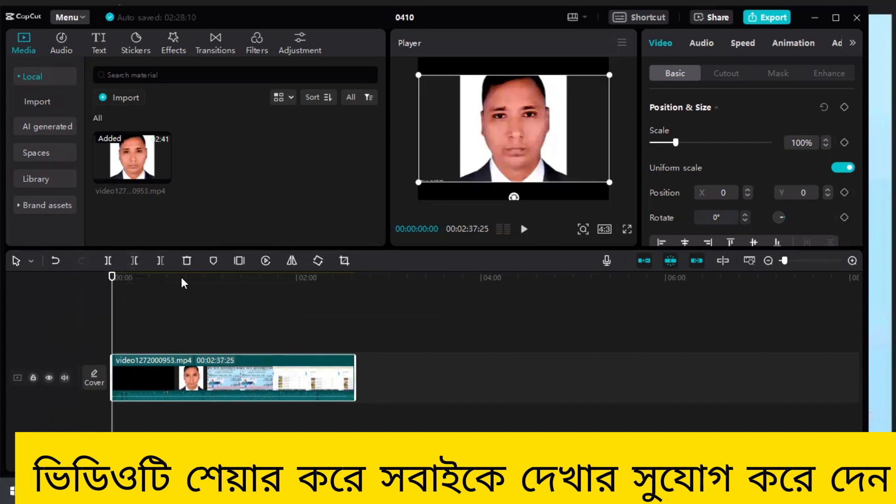
pyautogui.click(524, 230)
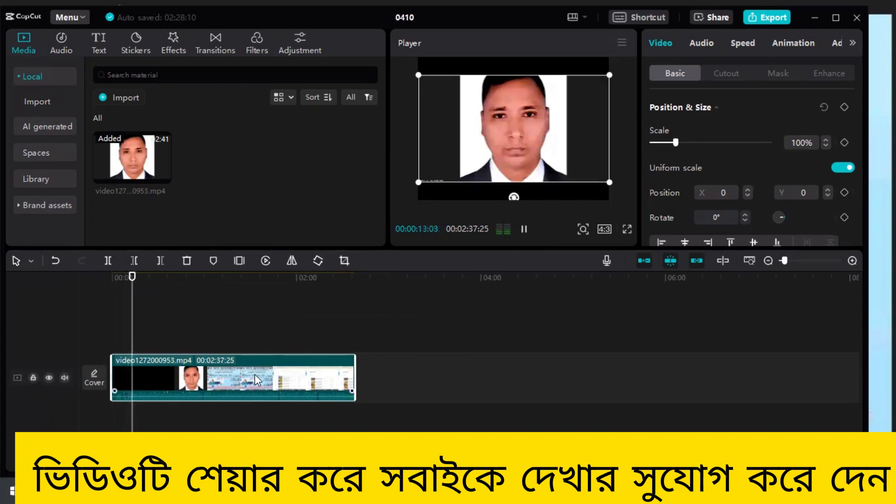
pyautogui.click(524, 229)
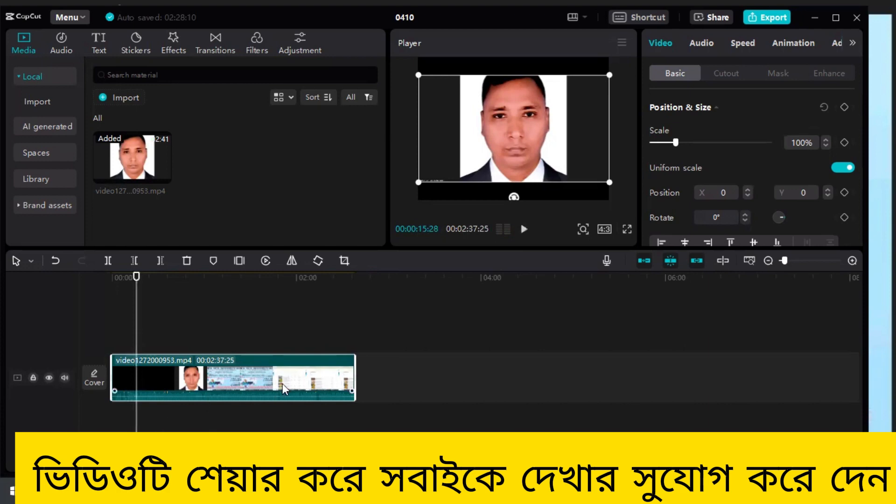
# - Try the 1:1 aspect ratio, reset the project to Original, and deselect the clip with the playhead at its end
pyautogui.click(607, 229)
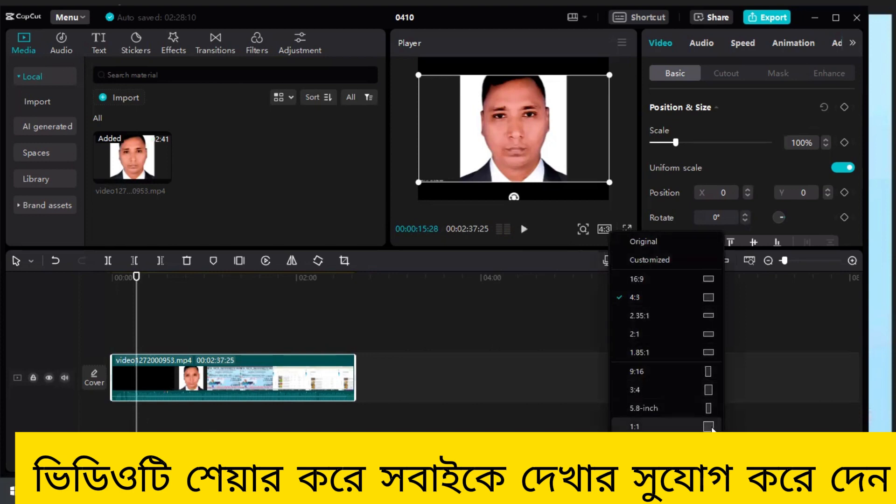
pyautogui.click(635, 426)
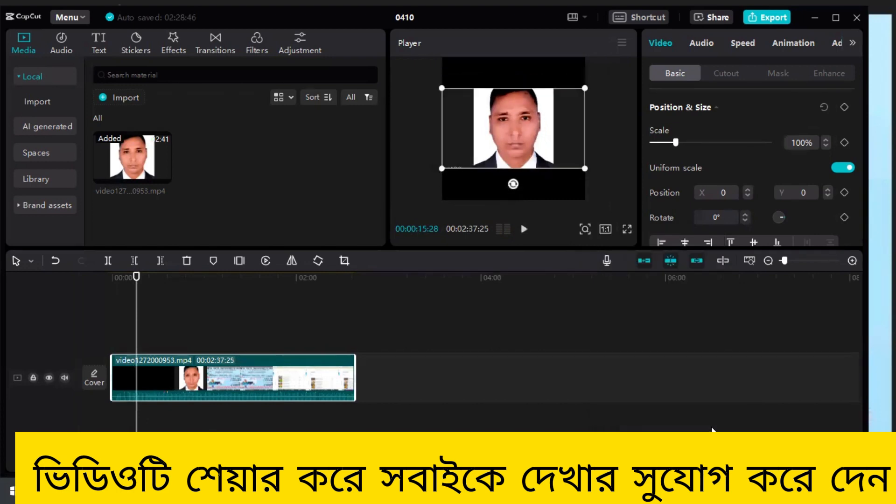
pyautogui.click(611, 228)
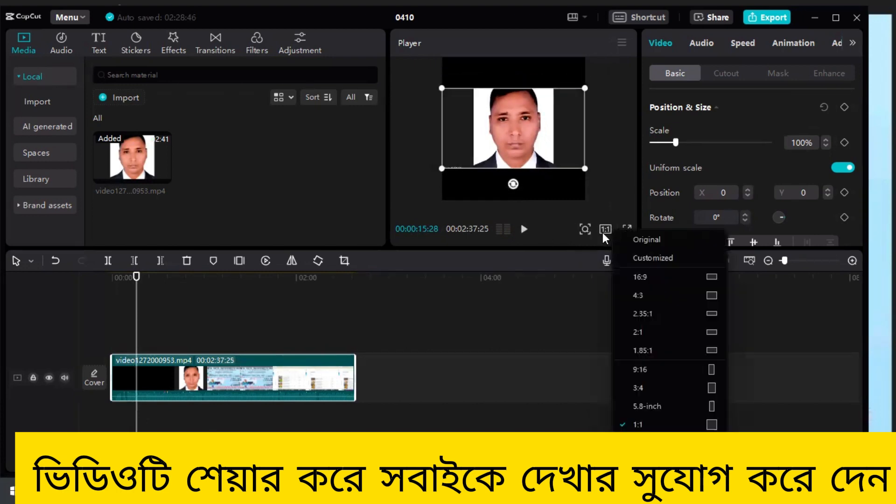
pyautogui.click(643, 240)
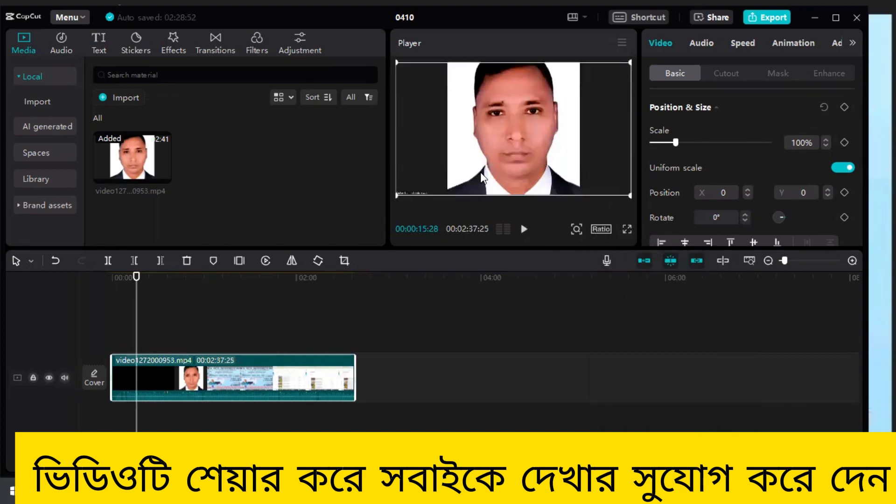
pyautogui.click(525, 321)
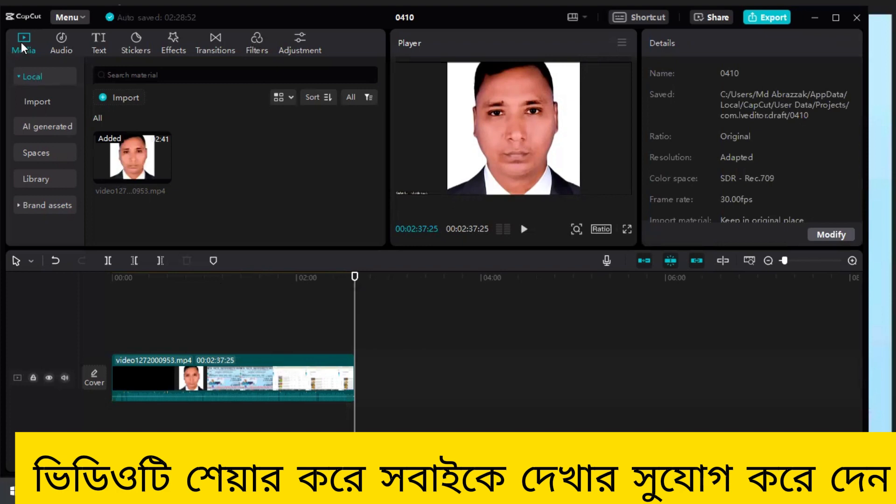
# - Import the portrait Green Screen Subscribe Button Animation video from the kwai folder on drive D into the project media
pyautogui.click(132, 99)
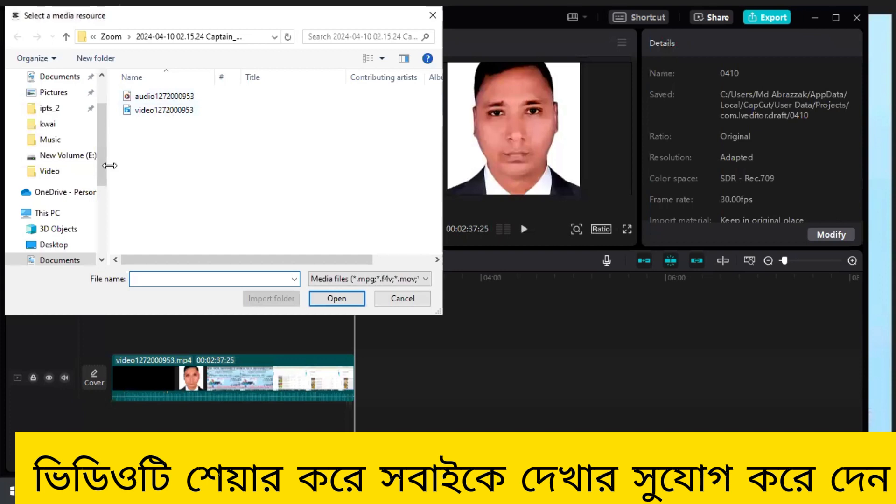
pyautogui.click(69, 127)
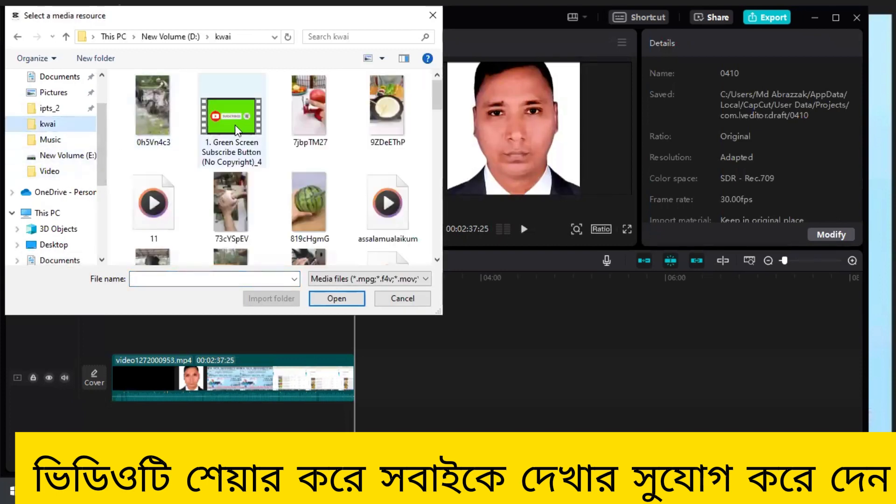
pyautogui.scroll(-5, 264, 126)
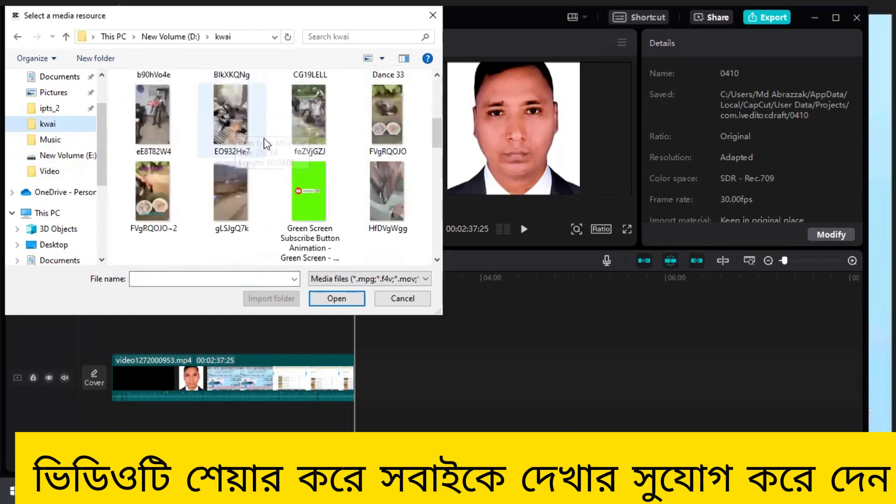
pyautogui.click(304, 175)
pyautogui.click(334, 299)
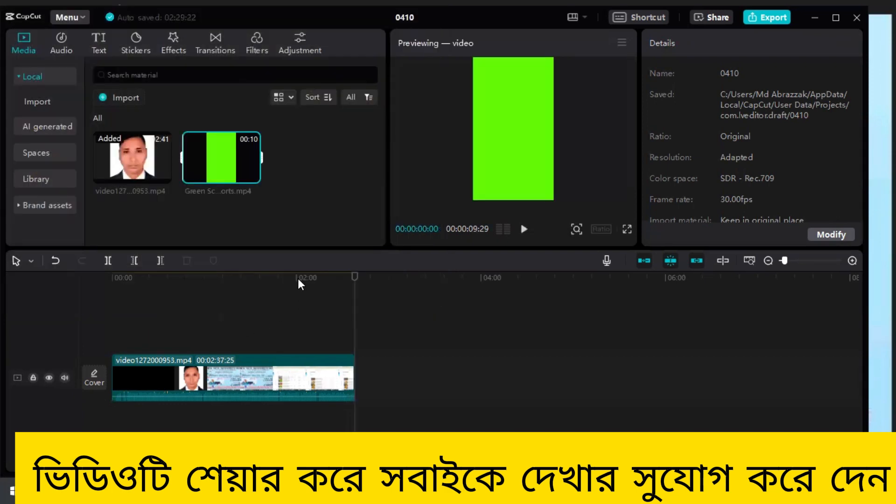
# - Place two copies of the green-screen clip on a track above the main video, one near its end and one near its start
pyautogui.click(252, 175)
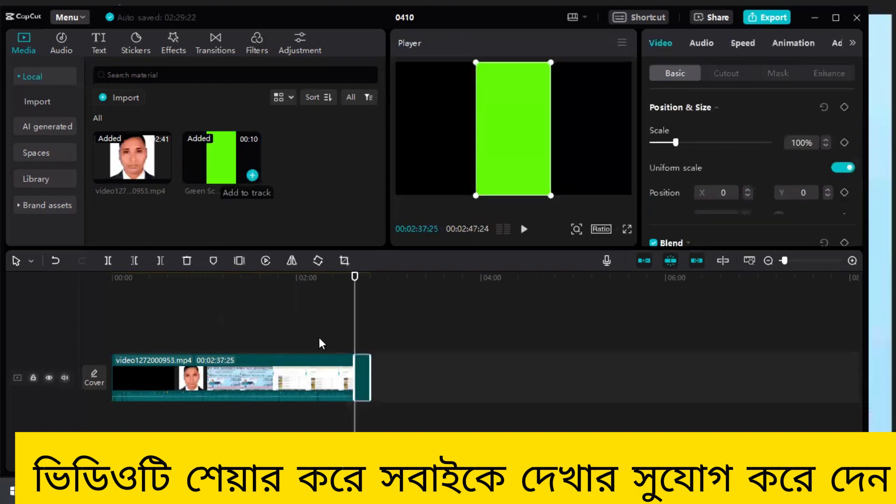
pyautogui.moveTo(362, 380); pyautogui.dragTo(336, 333)
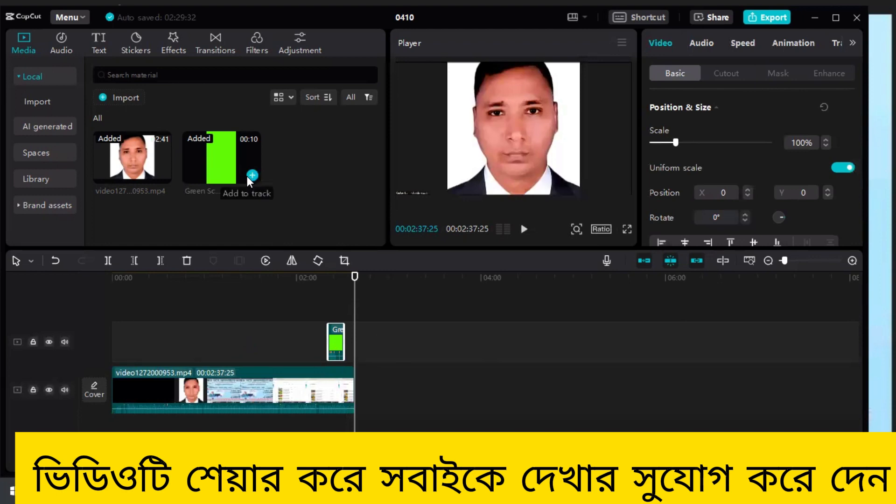
pyautogui.click(252, 176)
pyautogui.moveTo(362, 389); pyautogui.dragTo(126, 327)
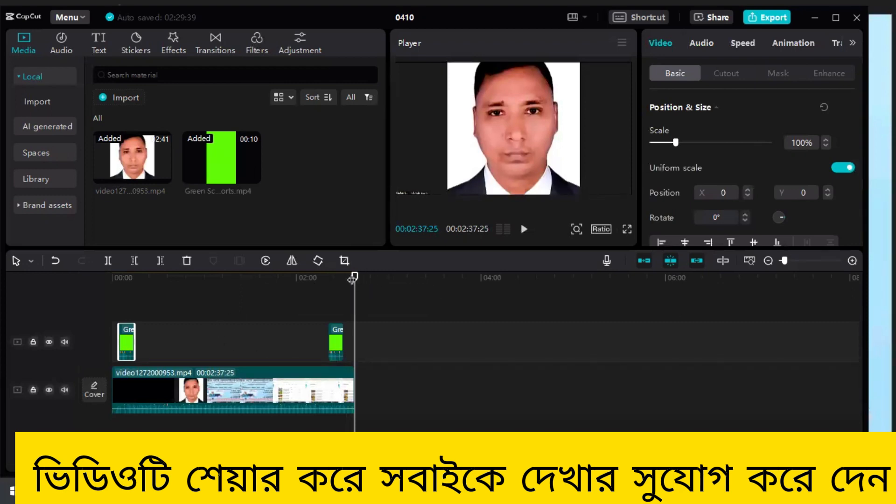
# - Position the playhead at 00:02:26:00 and enable Chroma key on the green-screen clip near the start
pyautogui.moveTo(354, 278); pyautogui.dragTo(343, 279)
pyautogui.click(336, 284)
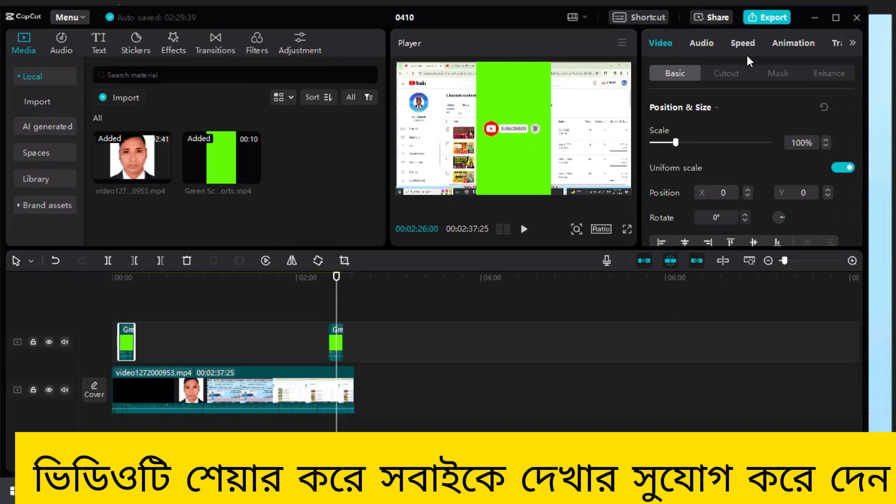
pyautogui.click(726, 74)
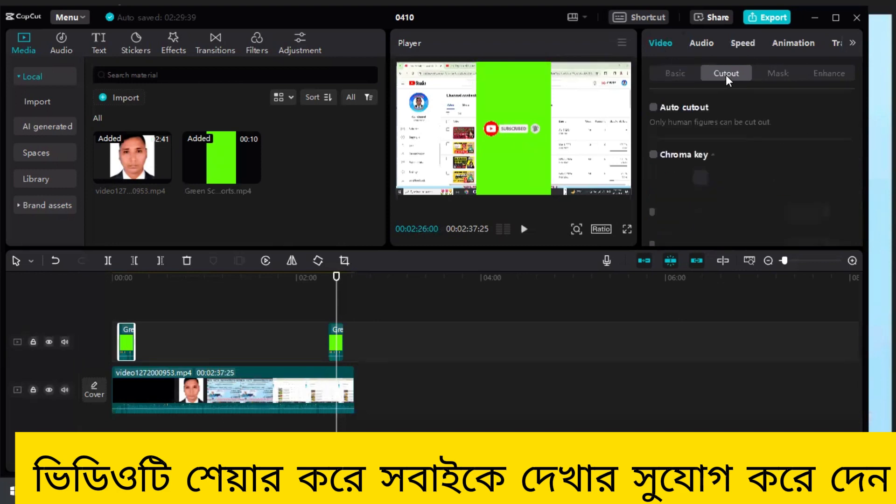
pyautogui.click(654, 156)
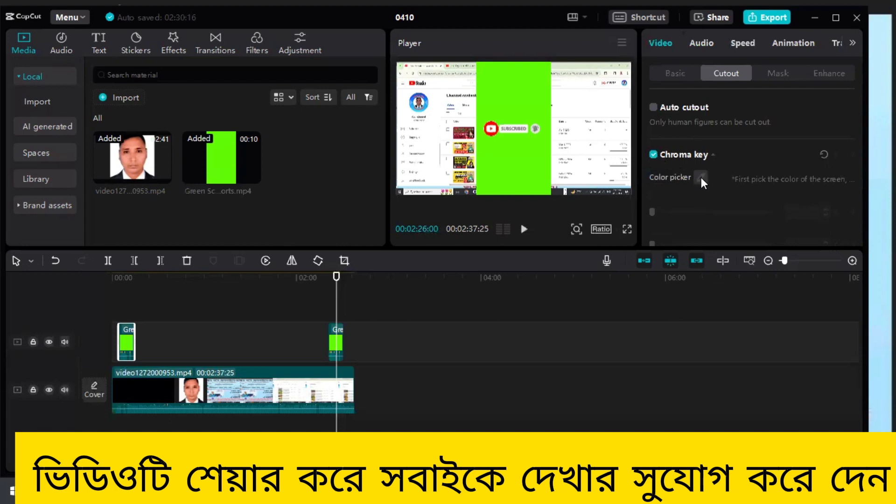
# - Chroma-key the green background of the overlay clip near the end, with Strength 100 and Shadow 100
pyautogui.click(510, 172)
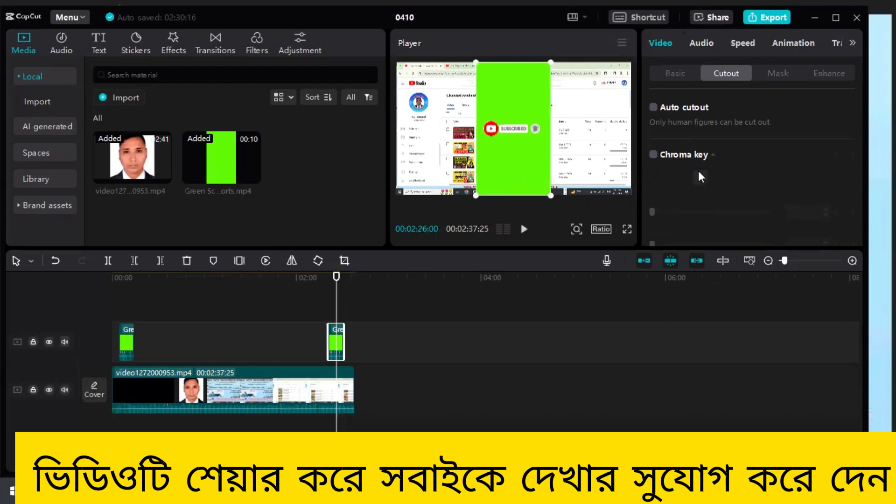
pyautogui.click(654, 155)
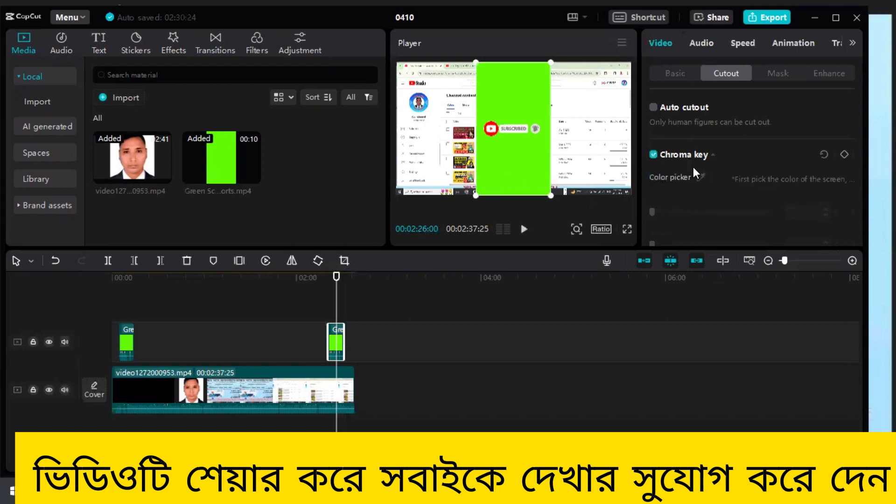
pyautogui.click(700, 177)
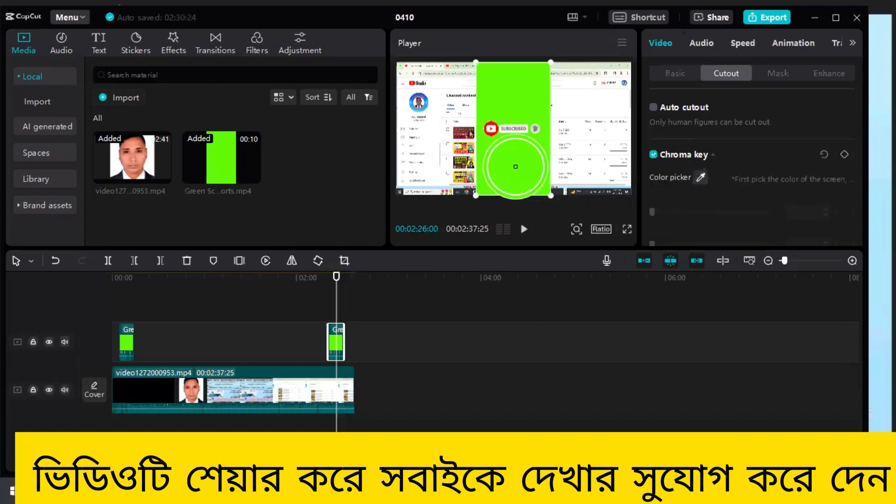
pyautogui.click(514, 164)
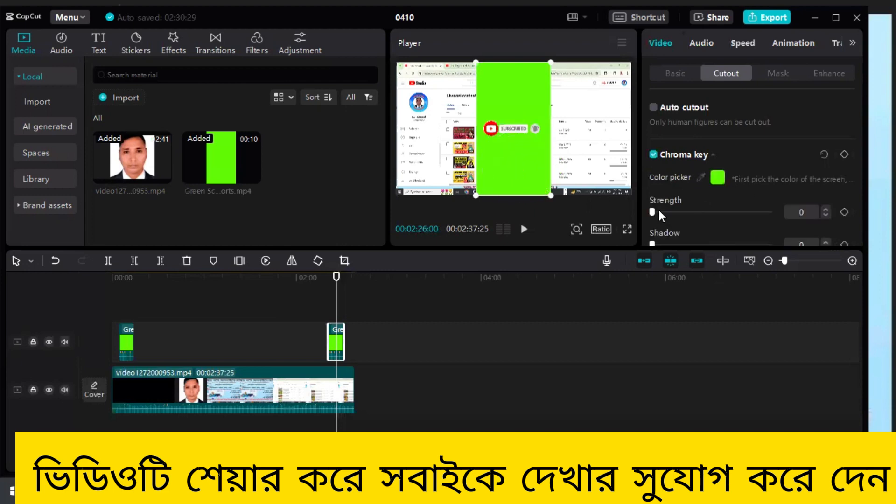
pyautogui.moveTo(652, 212); pyautogui.dragTo(787, 218)
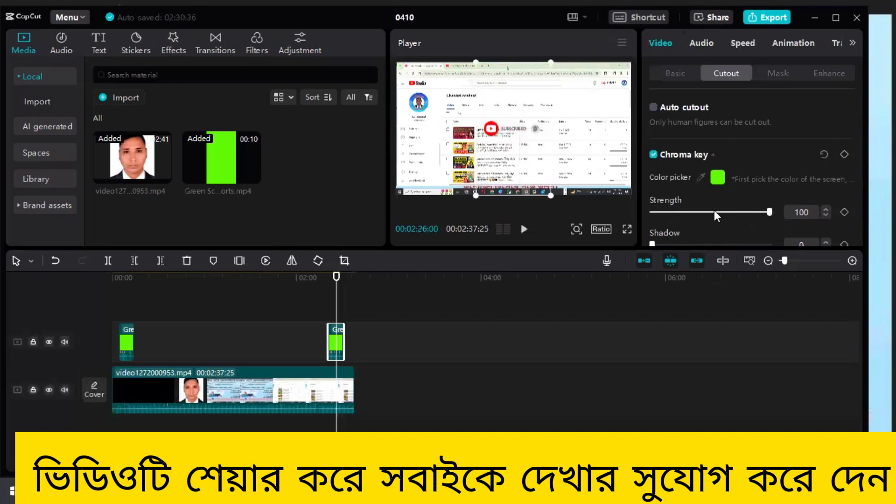
pyautogui.scroll(-1, 713, 213)
pyautogui.moveTo(652, 231); pyautogui.dragTo(772, 232)
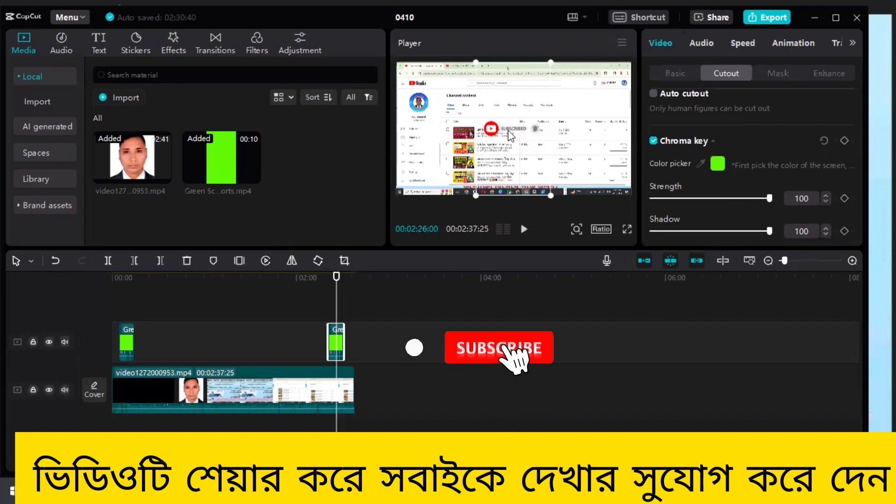
# - Move the keyed subscribe graphic slightly lower in the frame and preview the section around the end overlay clip
pyautogui.moveTo(510, 134); pyautogui.dragTo(523, 159)
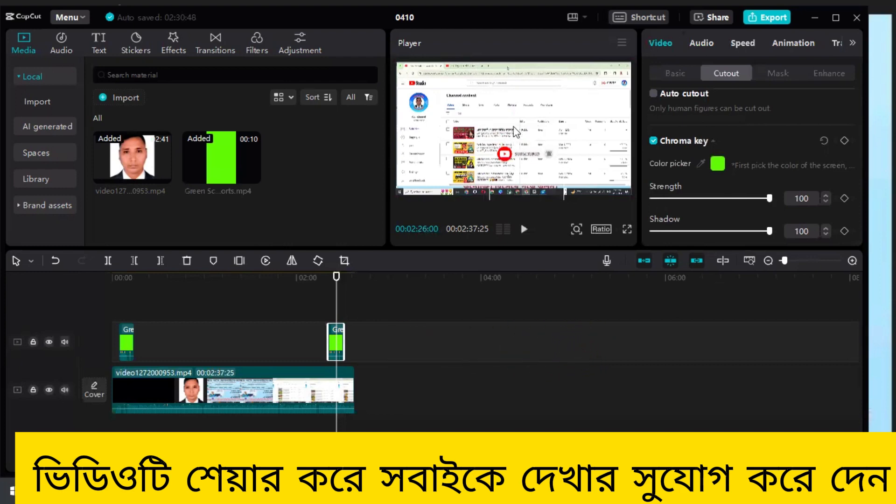
pyautogui.click(527, 229)
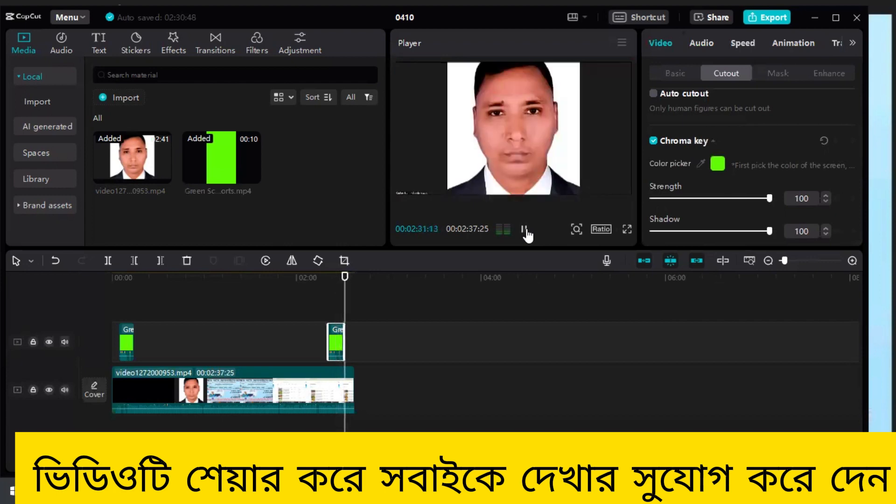
pyautogui.click(526, 230)
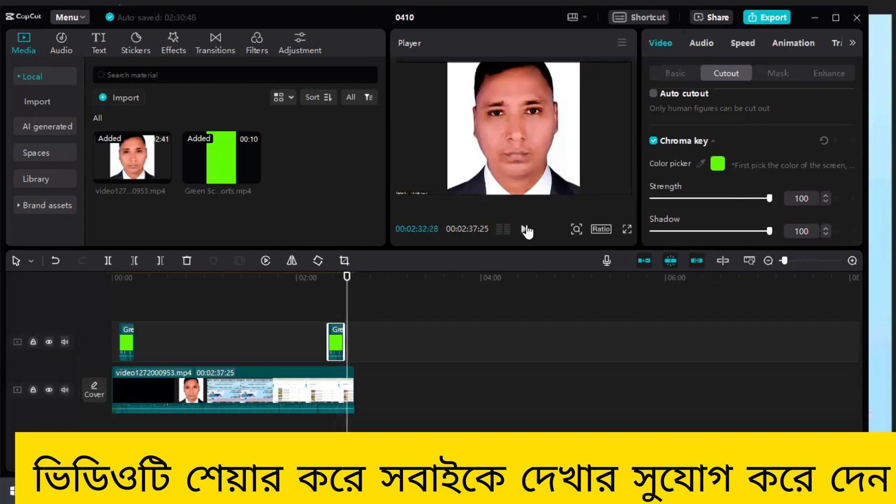
pyautogui.moveTo(352, 276); pyautogui.dragTo(330, 287)
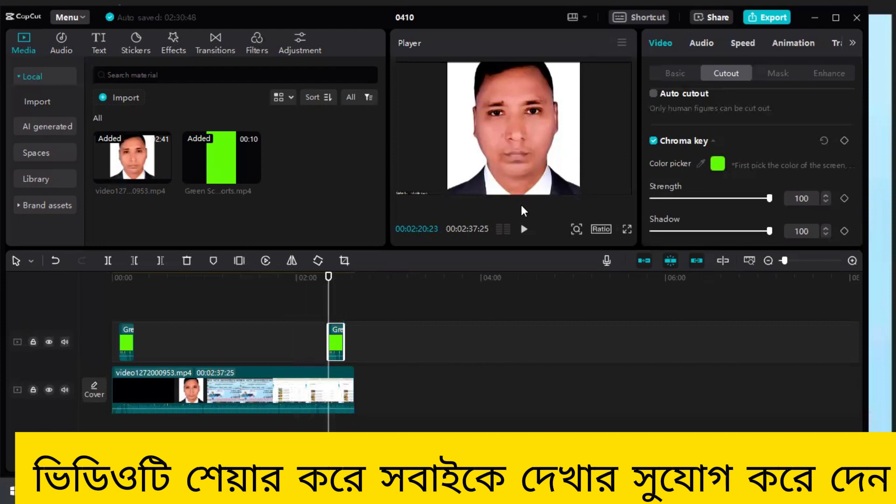
pyautogui.click(524, 229)
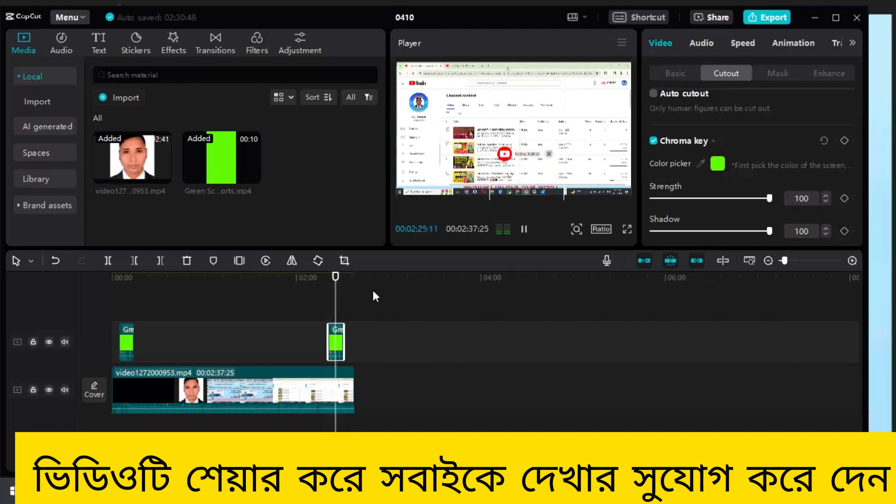
pyautogui.click(524, 229)
# - Key out the green background of the overlay clip near the start, using Strength 100 and Shadow 100
pyautogui.moveTo(340, 280); pyautogui.dragTo(127, 324)
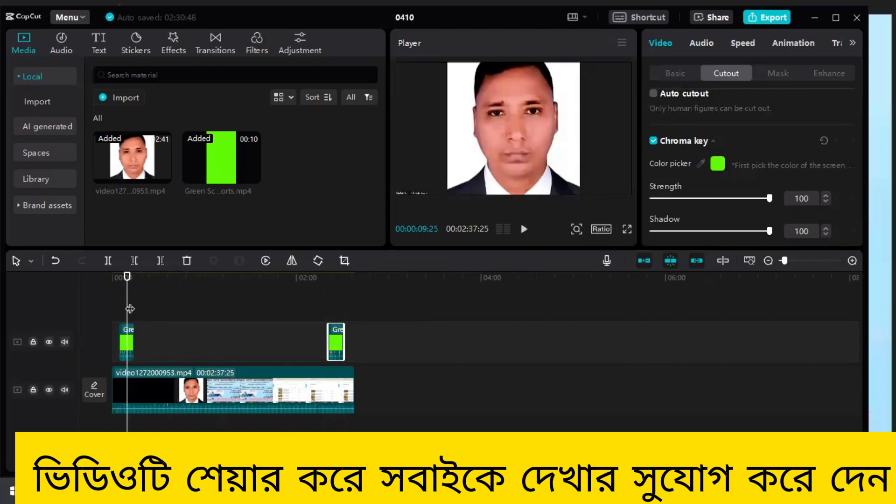
pyautogui.click(125, 333)
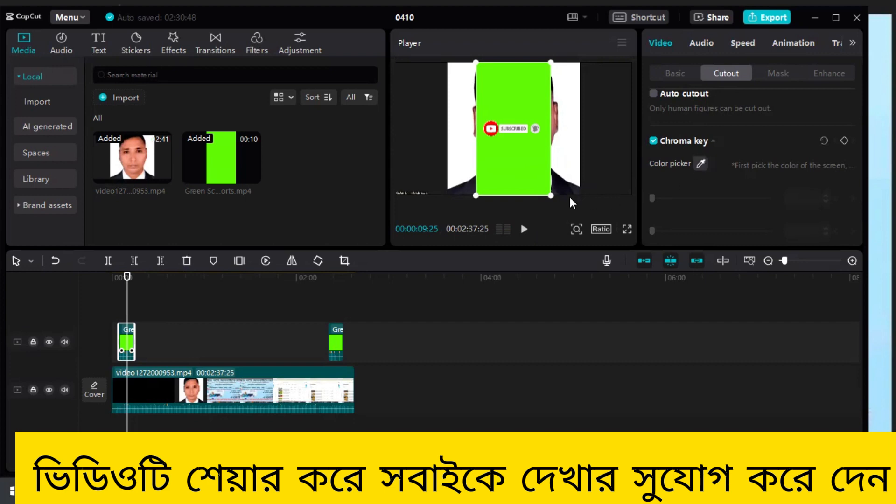
pyautogui.click(501, 170)
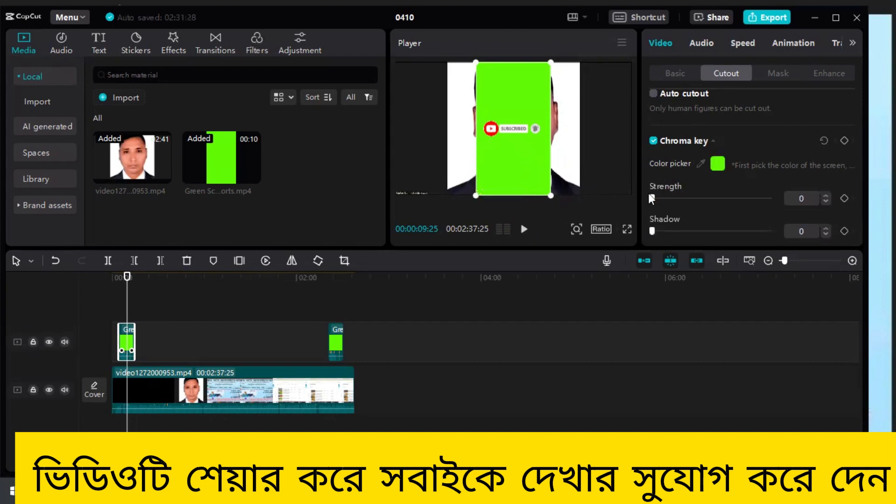
pyautogui.moveTo(652, 197); pyautogui.dragTo(771, 200)
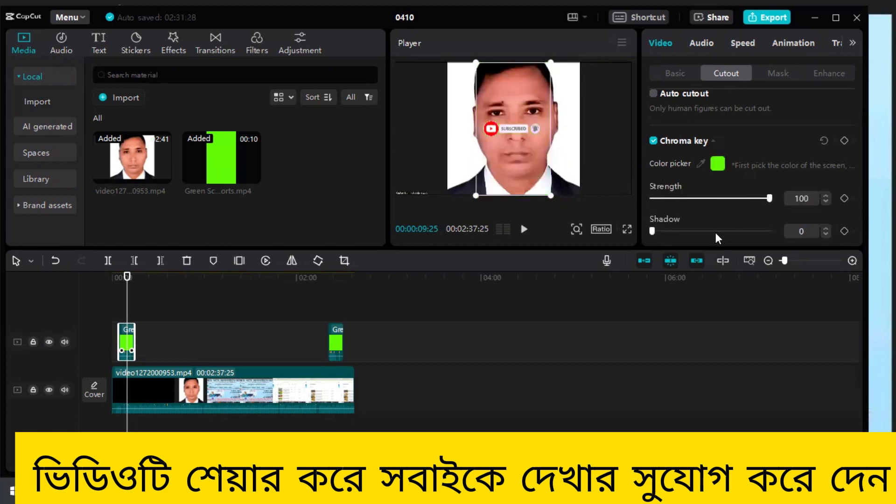
pyautogui.moveTo(654, 229); pyautogui.dragTo(771, 230)
# - Shift the start clip's subscribe graphic lower in the frame, then deselect all clips with the playhead at 00:00:56:23
pyautogui.moveTo(510, 124); pyautogui.dragTo(505, 149)
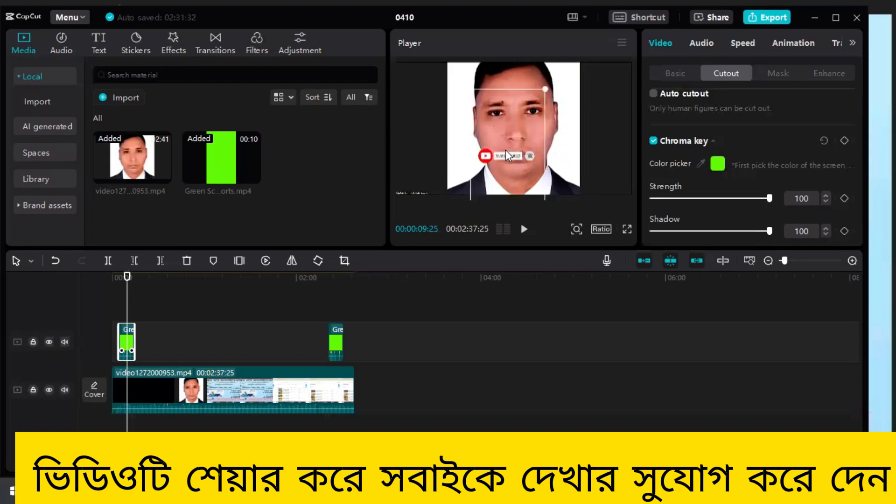
pyautogui.click(572, 112)
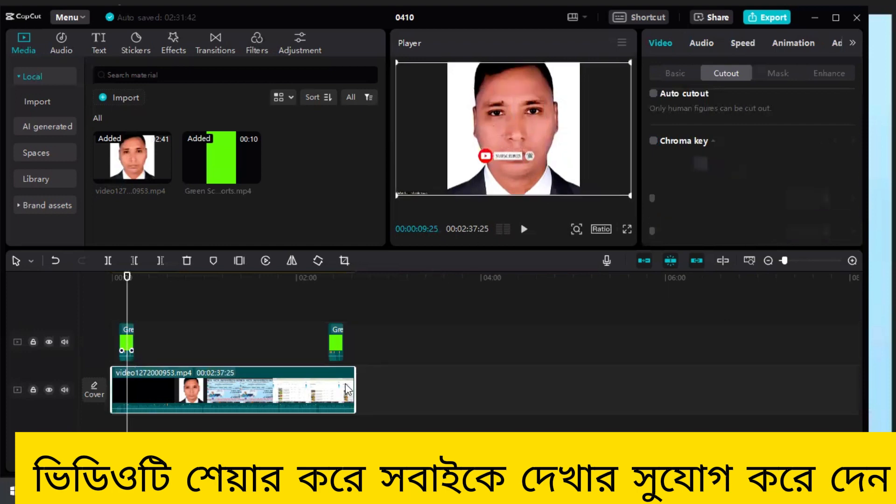
pyautogui.click(199, 341)
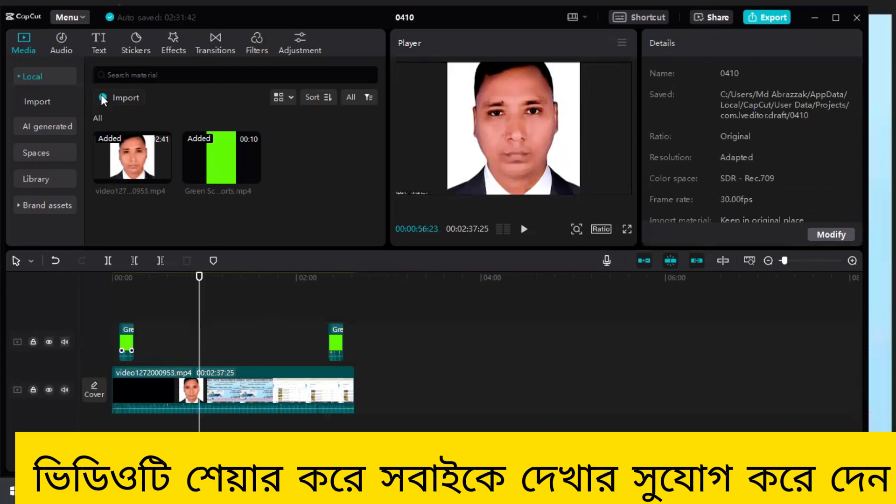
# - Import the M4A tune from the kwai folder on drive D into the project media
pyautogui.click(128, 97)
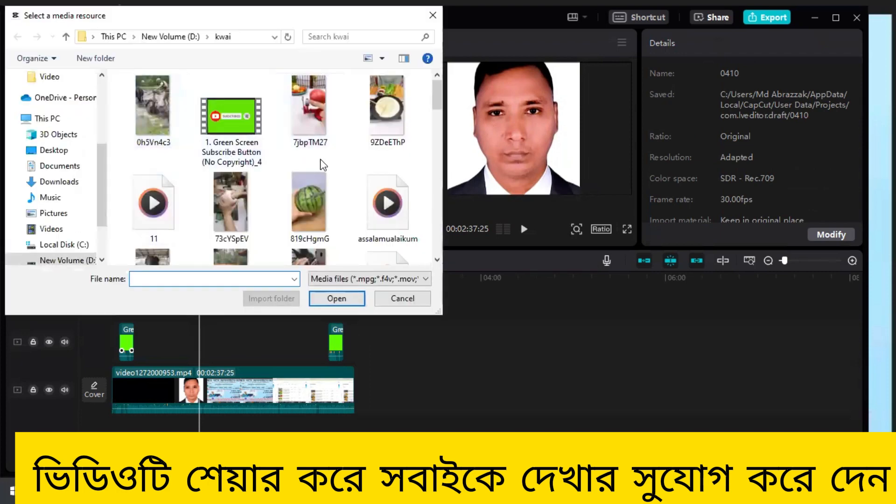
pyautogui.scroll(-5, 250, 146)
pyautogui.scroll(-5, 285, 189)
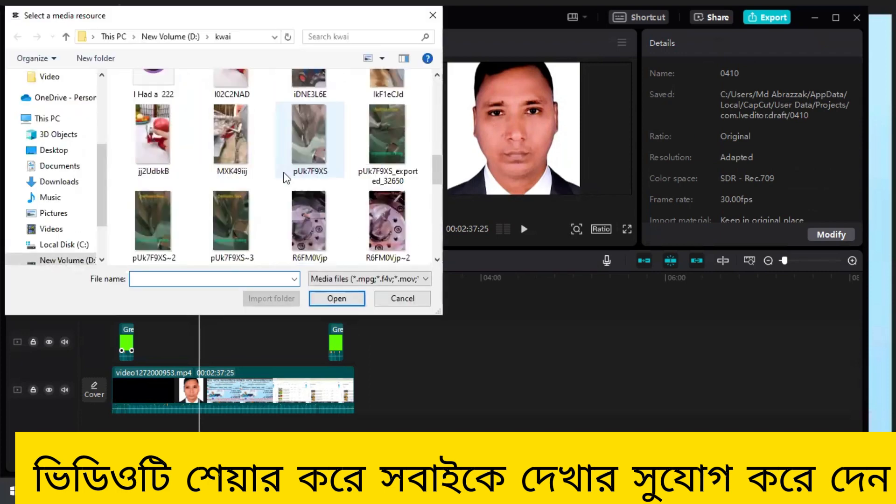
pyautogui.scroll(1, 316, 164)
pyautogui.scroll(-3, 295, 164)
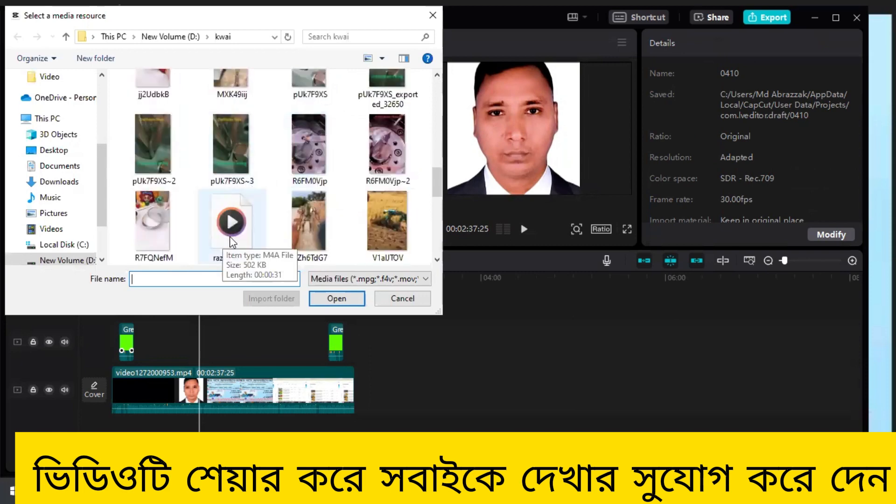
pyautogui.click(224, 233)
pyautogui.click(331, 294)
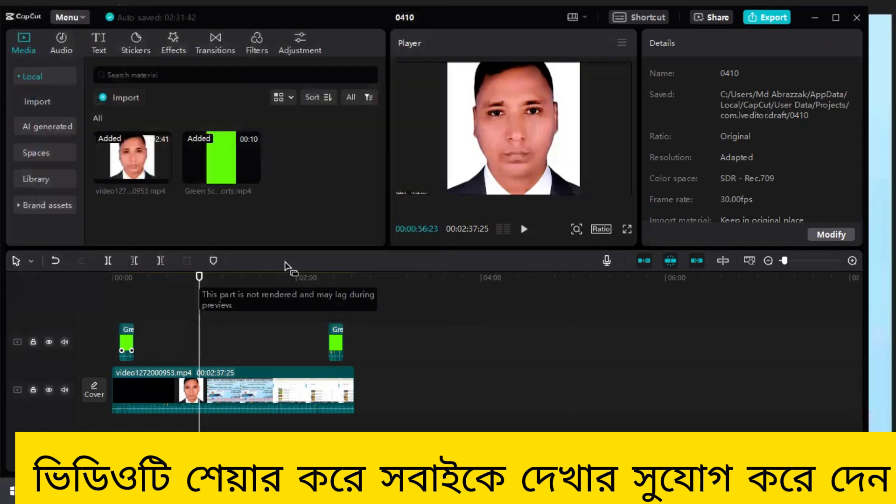
pyautogui.click(275, 311)
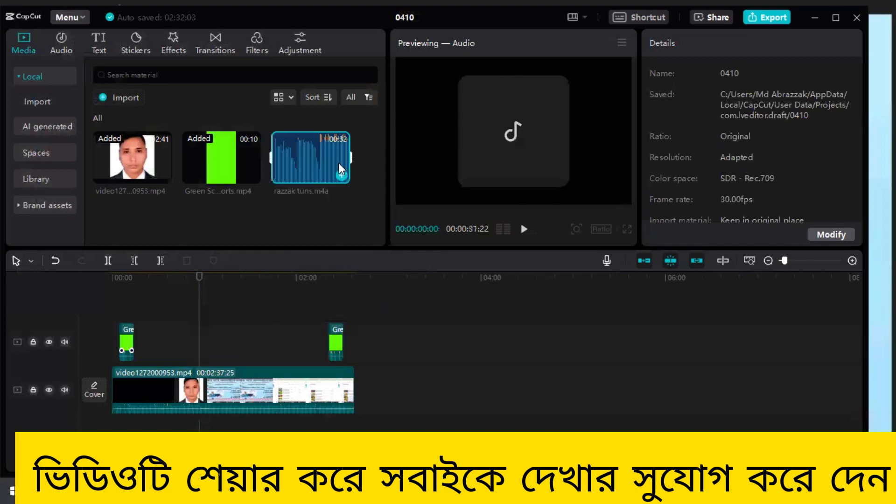
# - Place two copies of the tune on an audio track below the main video, one at the start and one across the playhead
pyautogui.moveTo(339, 163); pyautogui.dragTo(116, 429)
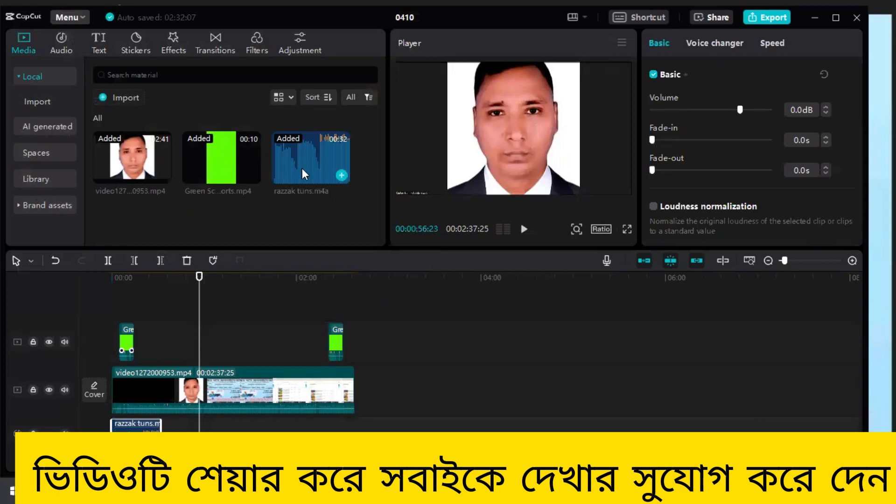
pyautogui.moveTo(302, 174); pyautogui.dragTo(193, 427)
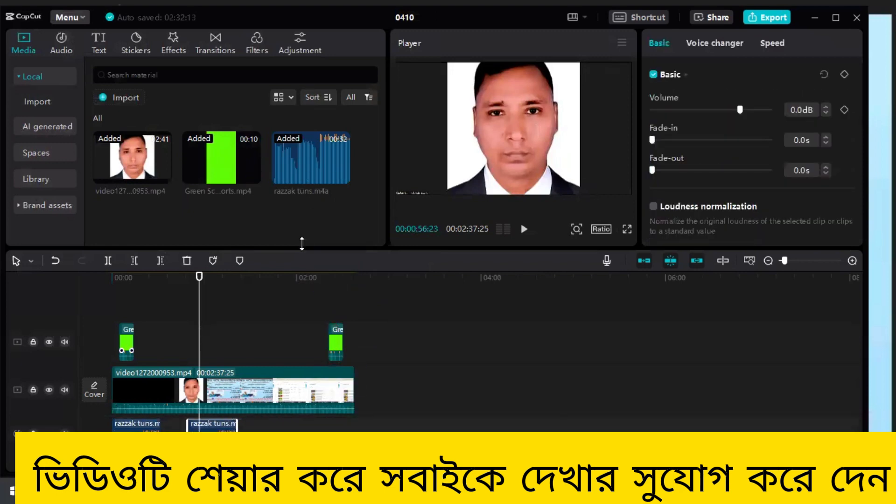
# - Add two more copies of the M4A tune to the audio track, starting at about 1:35 and 2:20
pyautogui.moveTo(320, 171); pyautogui.dragTo(301, 436)
pyautogui.moveTo(312, 170); pyautogui.dragTo(338, 407)
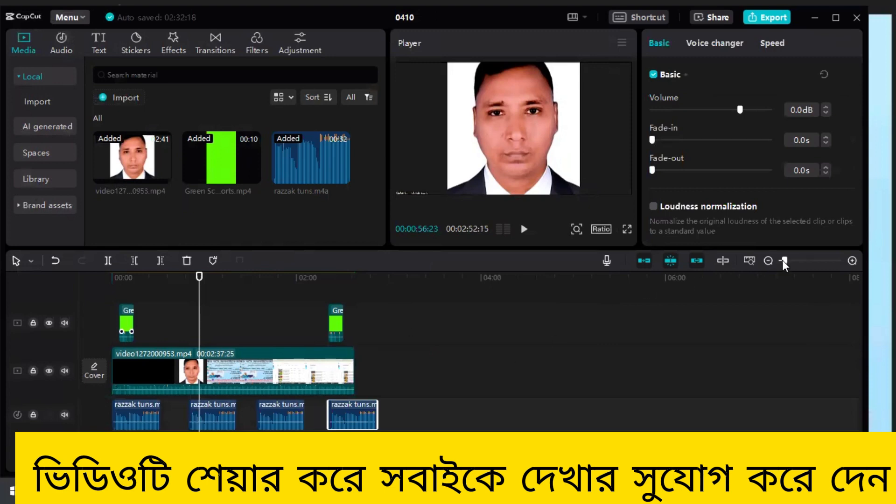
# - Trim the start of the fourth tune copy at 00:02:22:20 and of the third copy at 00:01:35:24
pyautogui.moveTo(783, 259); pyautogui.dragTo(787, 260)
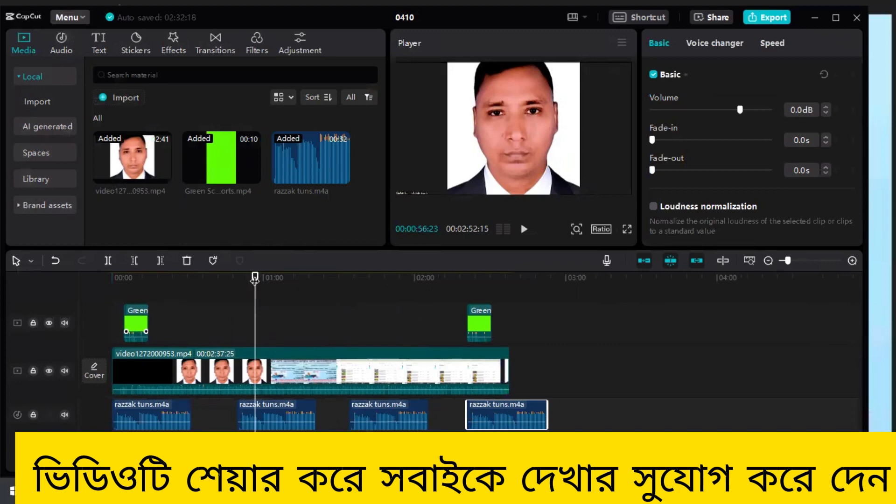
pyautogui.moveTo(255, 278); pyautogui.dragTo(471, 309)
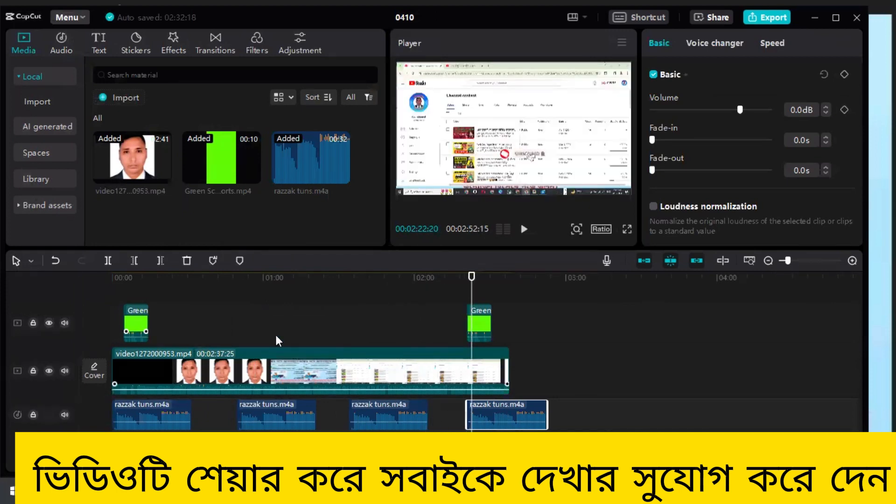
pyautogui.click(135, 261)
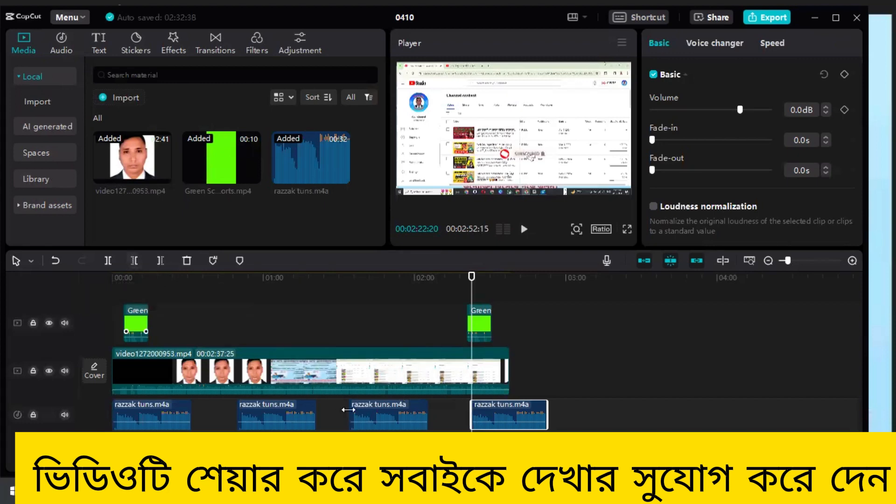
pyautogui.moveTo(471, 277); pyautogui.dragTo(353, 318)
pyautogui.click(374, 417)
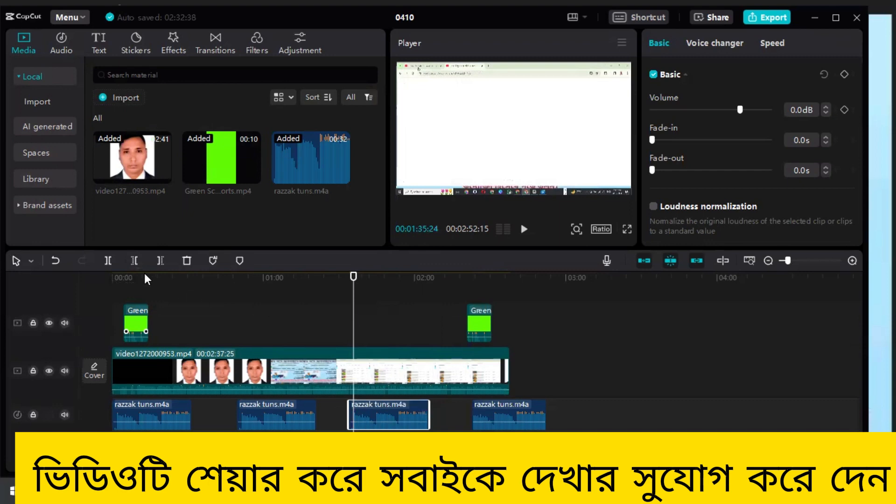
pyautogui.click(136, 260)
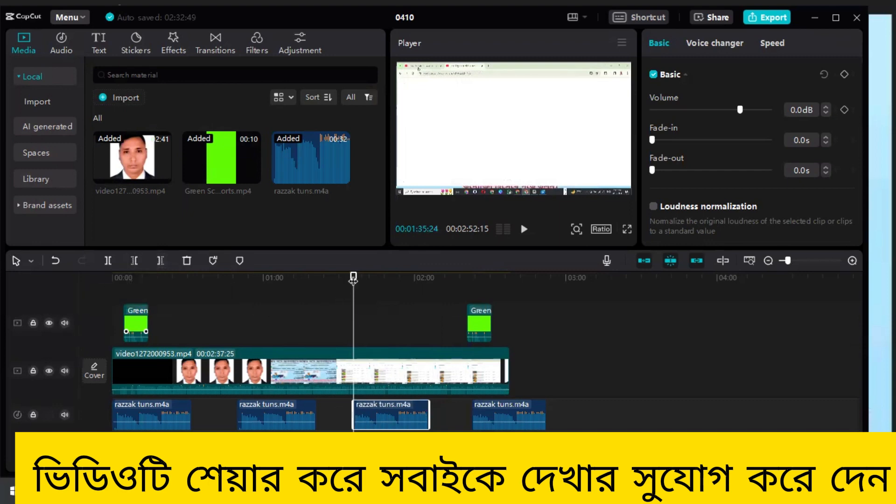
# - Trim the start of the second tune copy at 00:00:52:10 and of the first copy at 00:00:01:25
pyautogui.moveTo(321, 287); pyautogui.dragTo(245, 310)
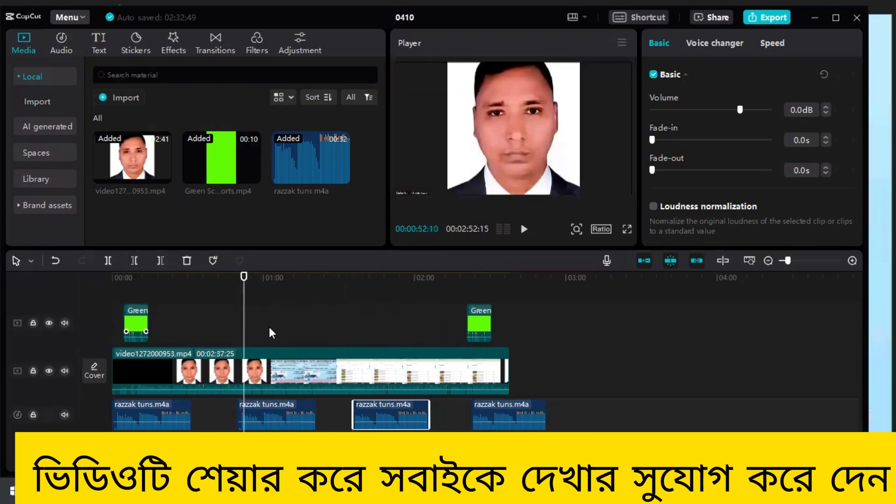
pyautogui.click(254, 416)
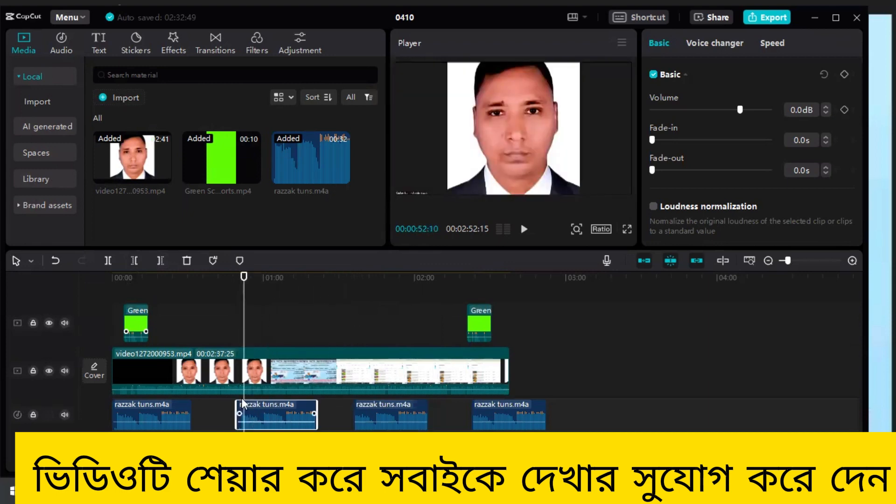
pyautogui.click(134, 261)
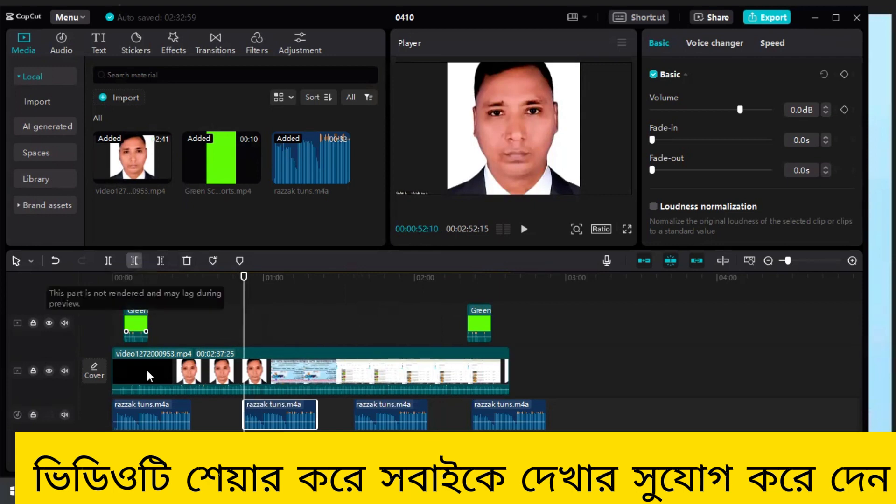
pyautogui.click(158, 409)
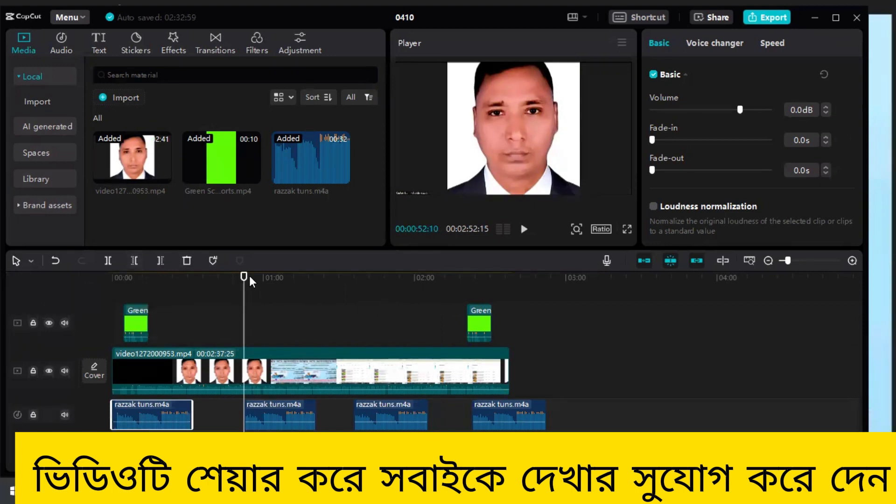
pyautogui.moveTo(244, 278); pyautogui.dragTo(117, 317)
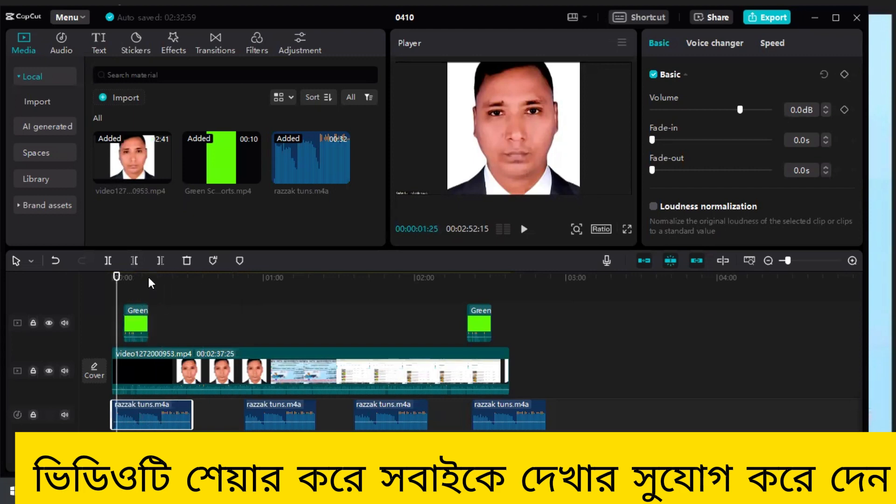
pyautogui.click(134, 260)
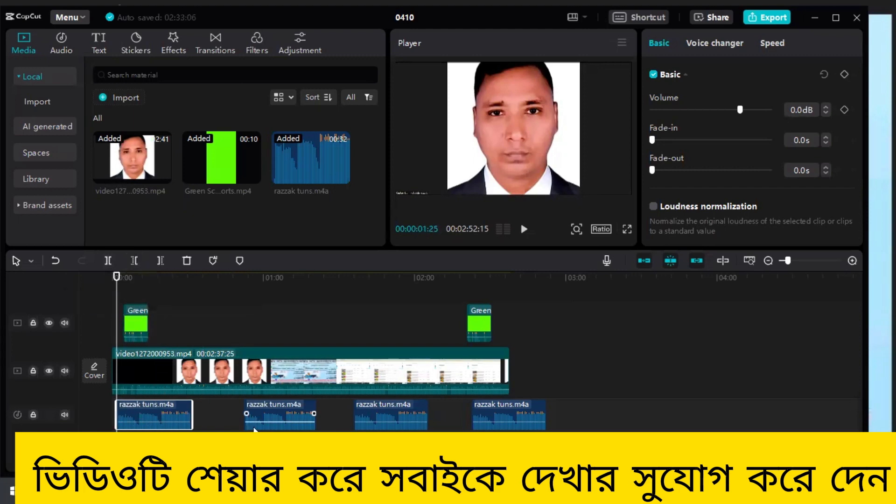
# - Close the gaps on the audio track by moving the second, third and fourth tune copies end to end behind the first
pyautogui.moveTo(273, 416); pyautogui.dragTo(225, 417)
pyautogui.moveTo(375, 413); pyautogui.dragTo(290, 412)
pyautogui.moveTo(505, 407); pyautogui.dragTo(380, 410)
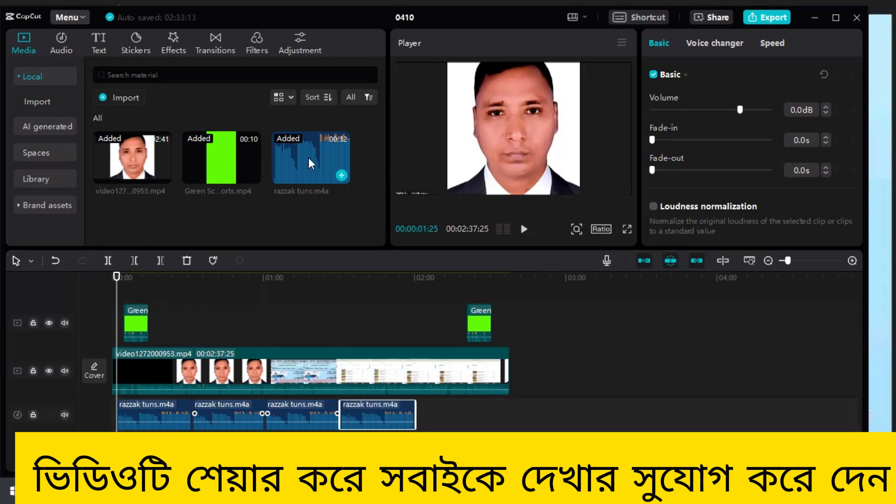
# - Add a fifth tune copy, trim its start at 00:02:11:22 and butt it against the end of the fourth copy
pyautogui.moveTo(374, 242); pyautogui.dragTo(420, 415)
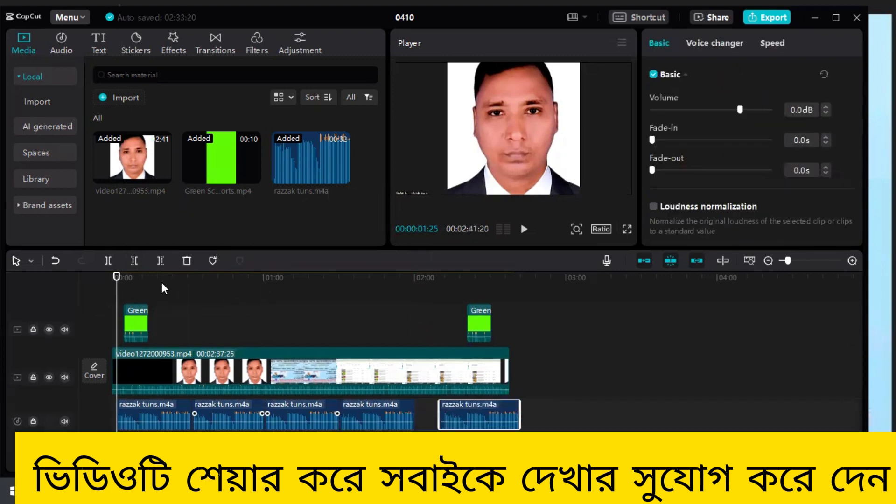
pyautogui.moveTo(115, 279); pyautogui.dragTo(444, 348)
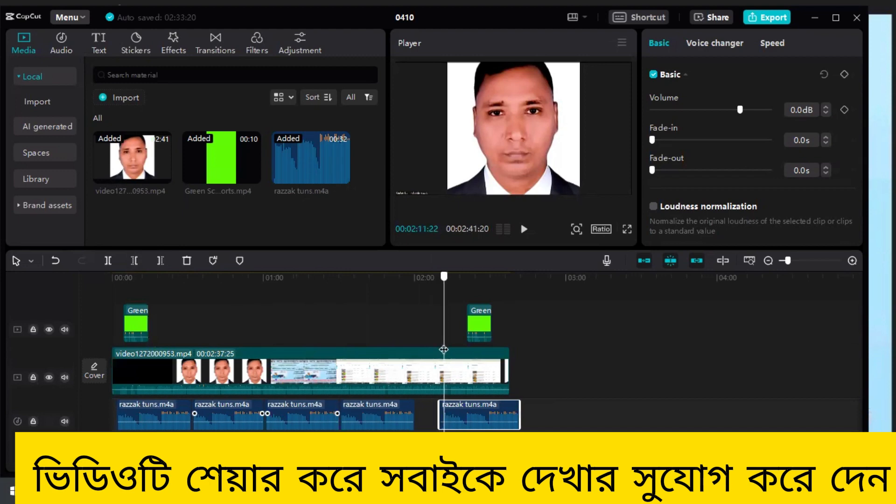
pyautogui.click(134, 262)
pyautogui.moveTo(466, 418); pyautogui.dragTo(437, 418)
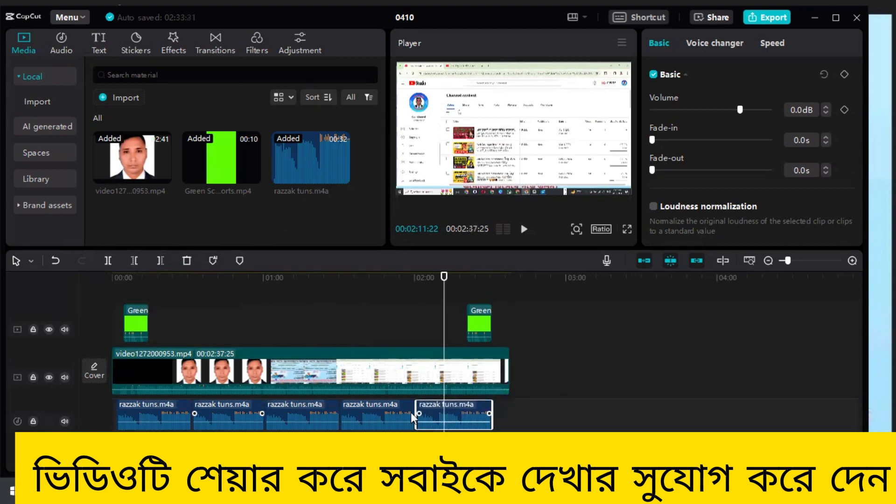
# - Add a sixth tune copy, trim its start at 00:02:35:20 and butt it against the end of the fifth copy
pyautogui.moveTo(318, 163); pyautogui.dragTo(497, 413)
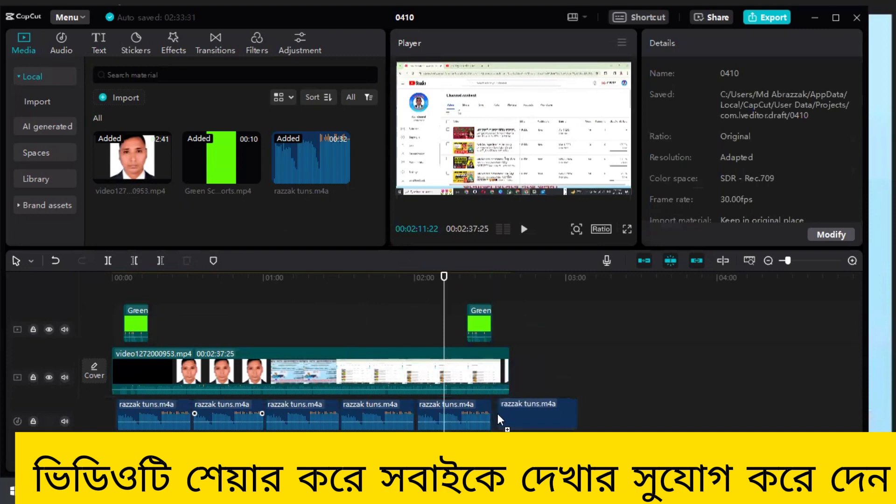
pyautogui.moveTo(444, 273); pyautogui.dragTo(504, 305)
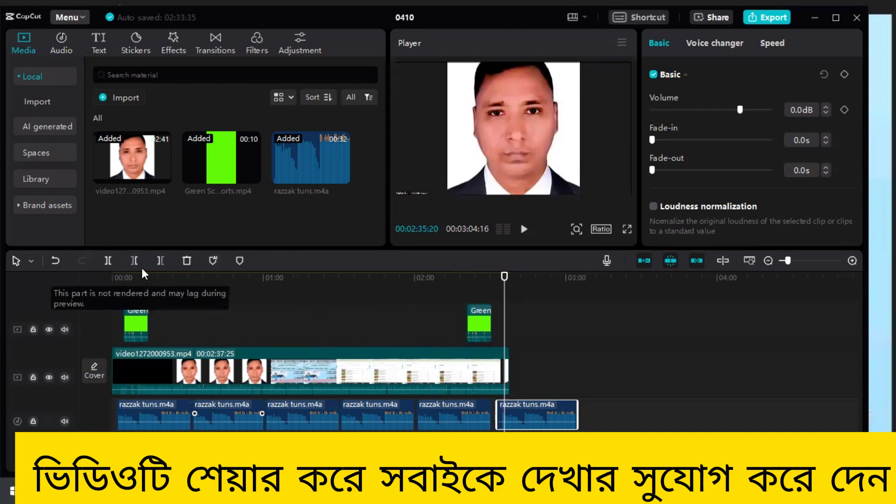
pyautogui.moveTo(497, 416); pyautogui.dragTo(539, 416)
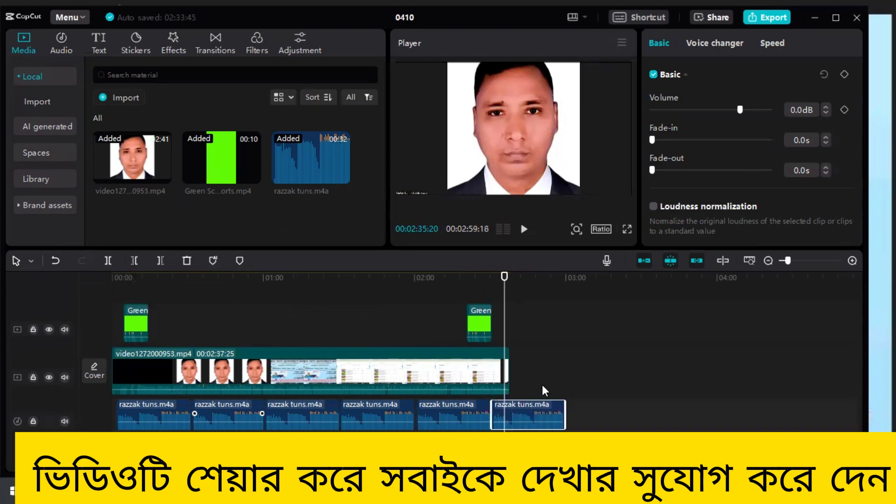
# - Cut off the last tune copy at the main video's end, 00:02:37:25, and deselect it
pyautogui.moveTo(504, 277); pyautogui.dragTo(510, 278)
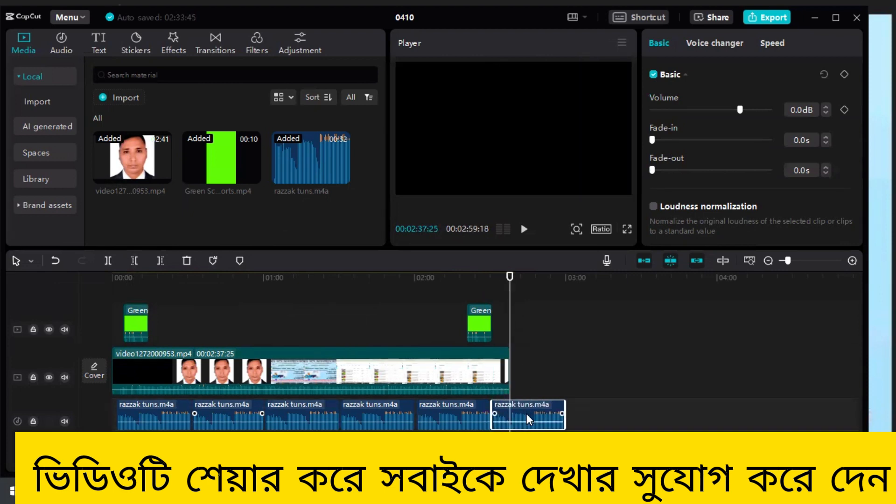
pyautogui.click(160, 261)
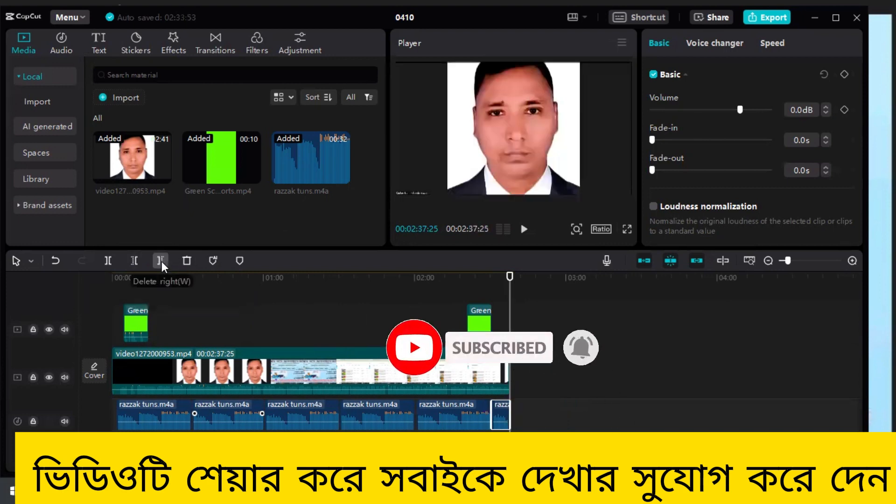
pyautogui.click(565, 354)
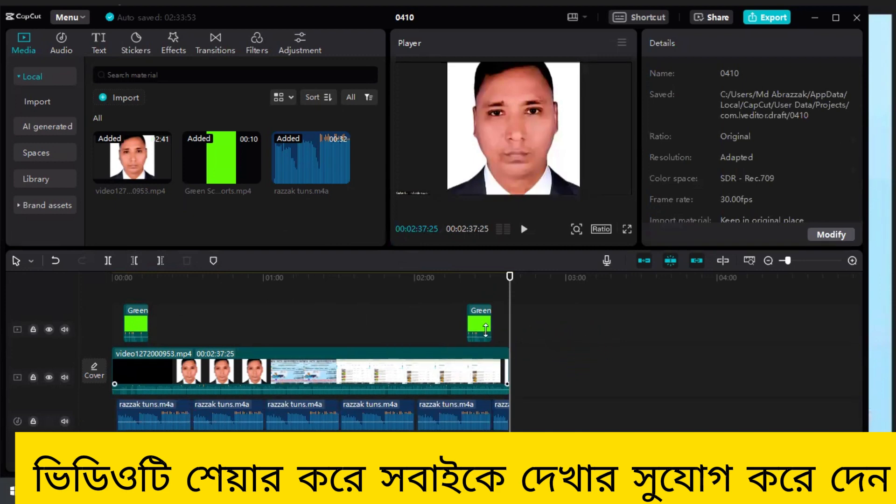
# - Lower the volume of the short last tune piece, and set the fifth copy's volume to -23.8 dB
pyautogui.click(500, 418)
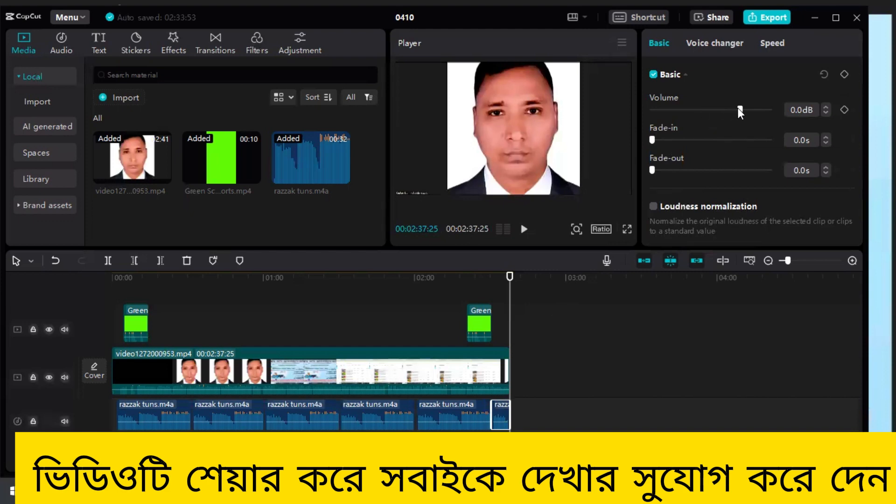
pyautogui.moveTo(741, 108); pyautogui.dragTo(708, 113)
pyautogui.moveTo(708, 114); pyautogui.dragTo(704, 116)
pyautogui.click(471, 413)
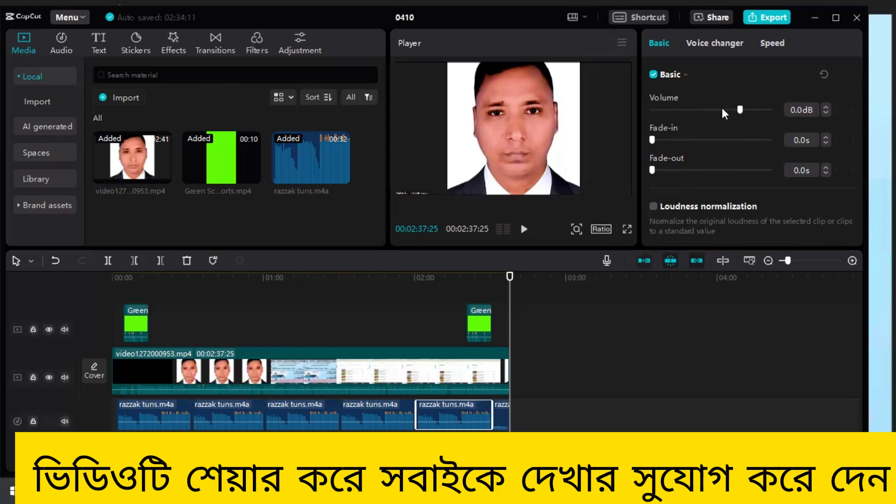
pyautogui.click(708, 110)
pyautogui.moveTo(708, 108); pyautogui.dragTo(701, 111)
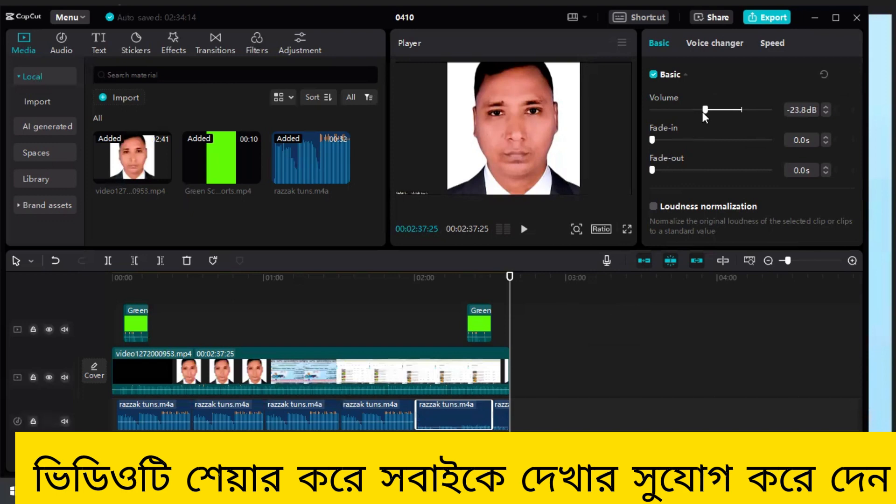
# - Set the volume of the fourth tune copy to -22.5 dB and of the third copy to -23.4 dB
pyautogui.click(359, 420)
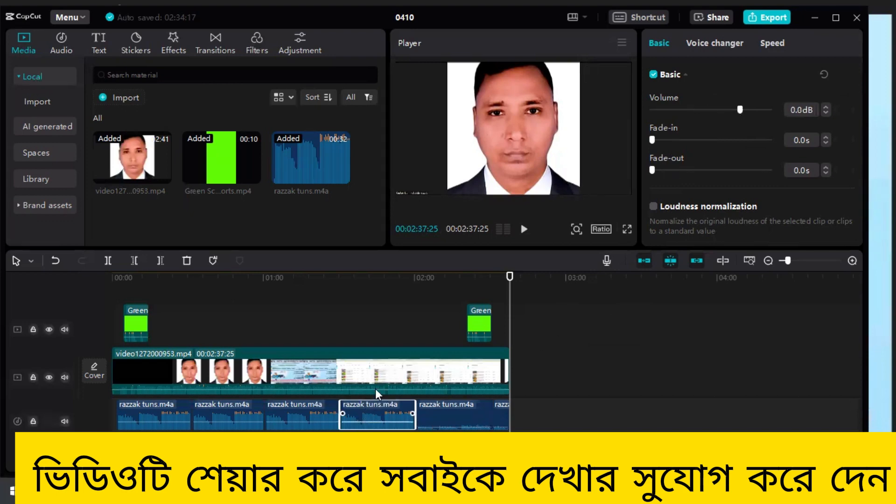
pyautogui.moveTo(740, 109); pyautogui.dragTo(705, 113)
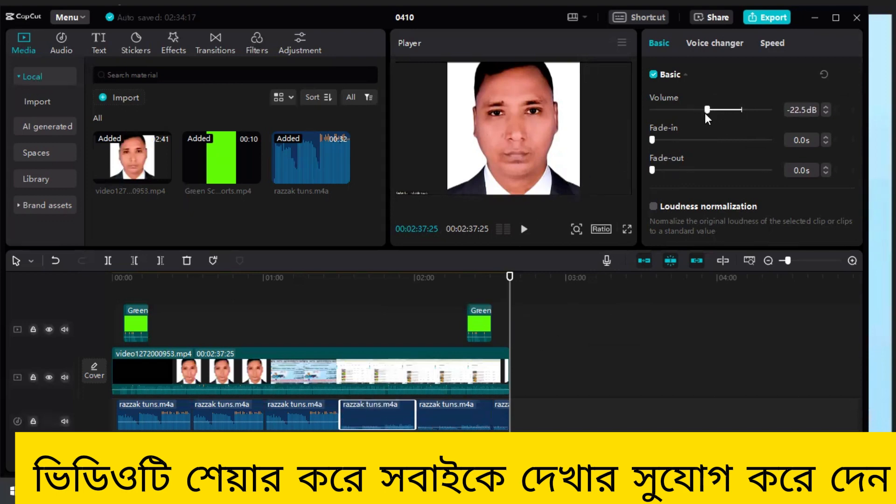
pyautogui.click(307, 423)
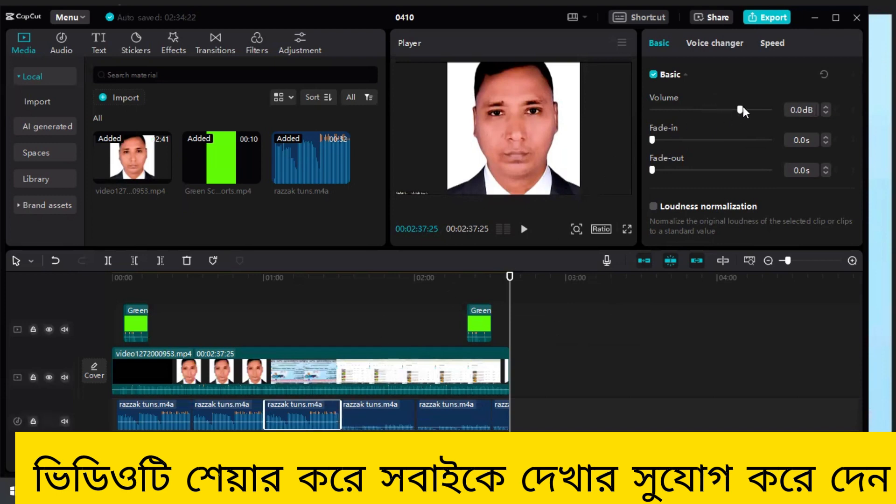
pyautogui.moveTo(737, 108); pyautogui.dragTo(704, 112)
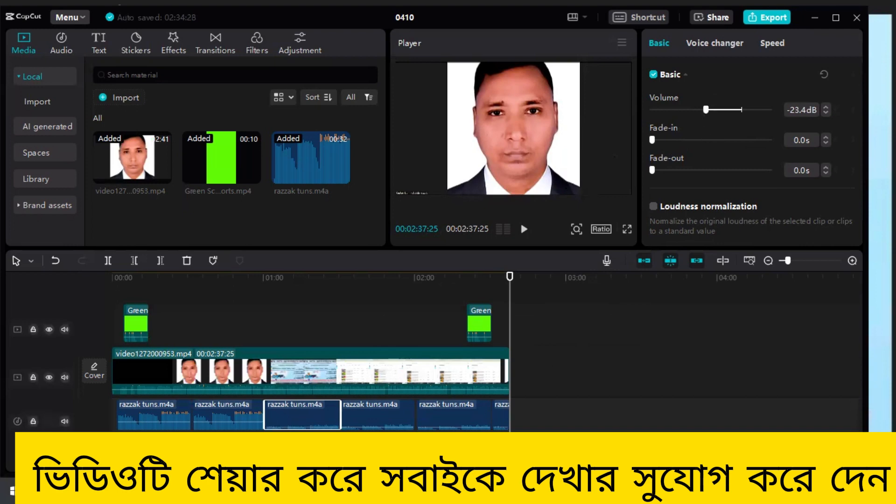
# - Set the second tune copy's volume to -22.9 dB and the first copy's to -22.5 dB, leaving no clip selected
pyautogui.click(242, 421)
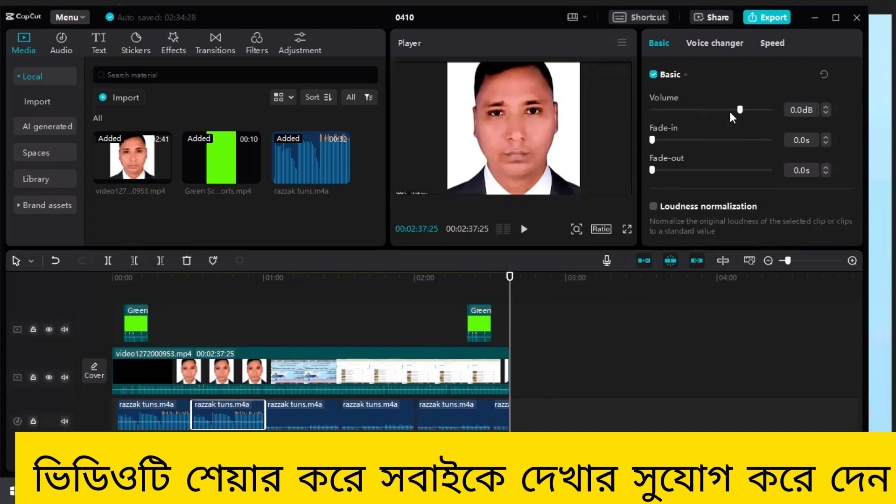
pyautogui.moveTo(738, 108); pyautogui.dragTo(703, 114)
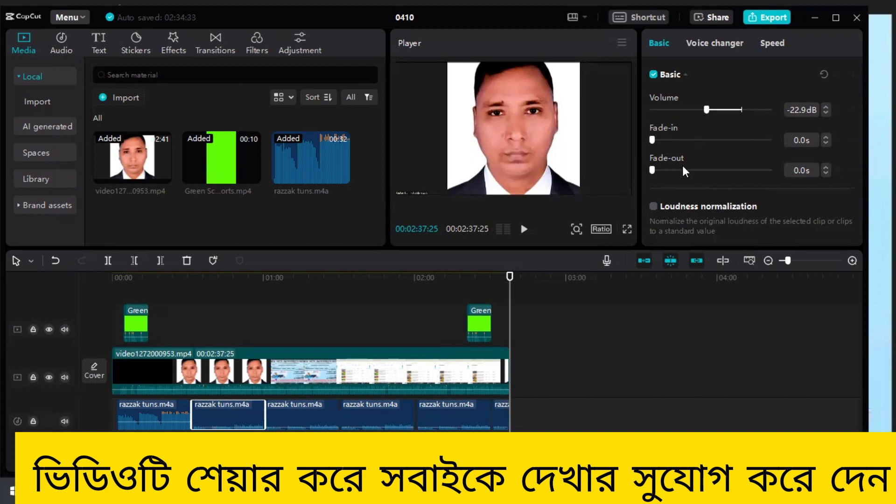
pyautogui.click(154, 418)
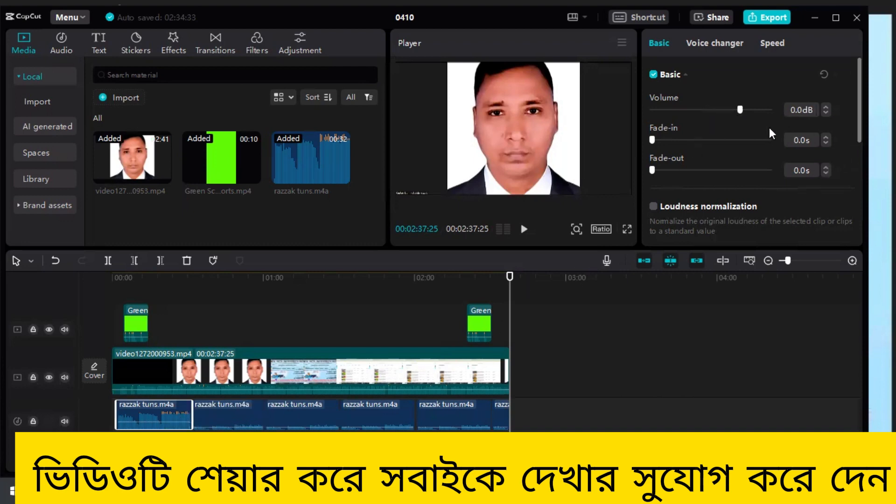
pyautogui.moveTo(738, 108); pyautogui.dragTo(704, 115)
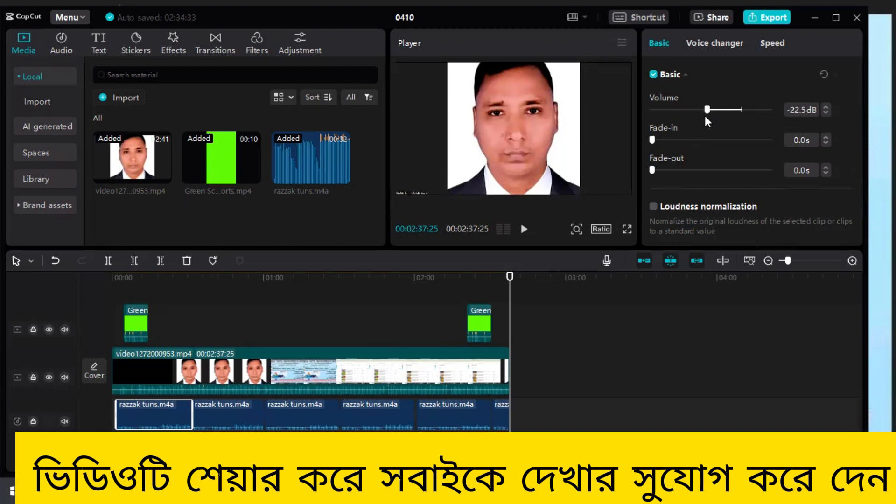
pyautogui.click(575, 371)
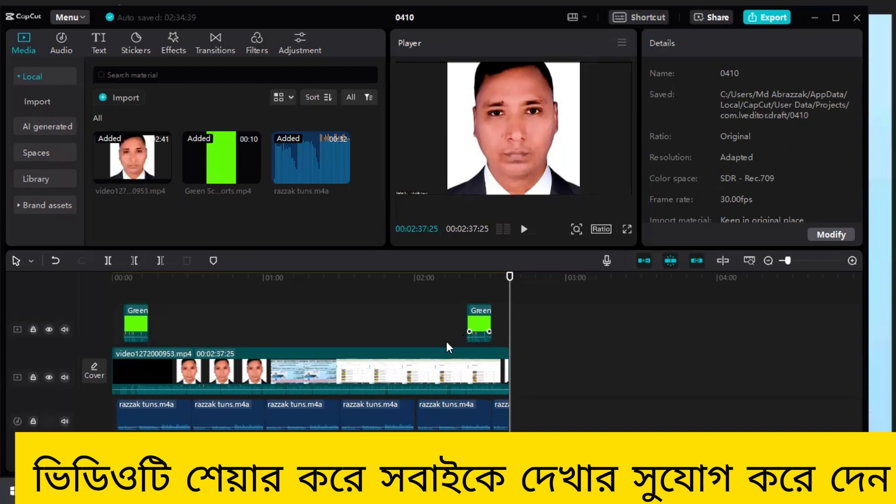
# - Place another copy of the green-screen overlay clip on the overlay track between the existing two, at about 1:15
pyautogui.moveTo(221, 166)
pyautogui.moveTo(223, 158); pyautogui.dragTo(319, 320)
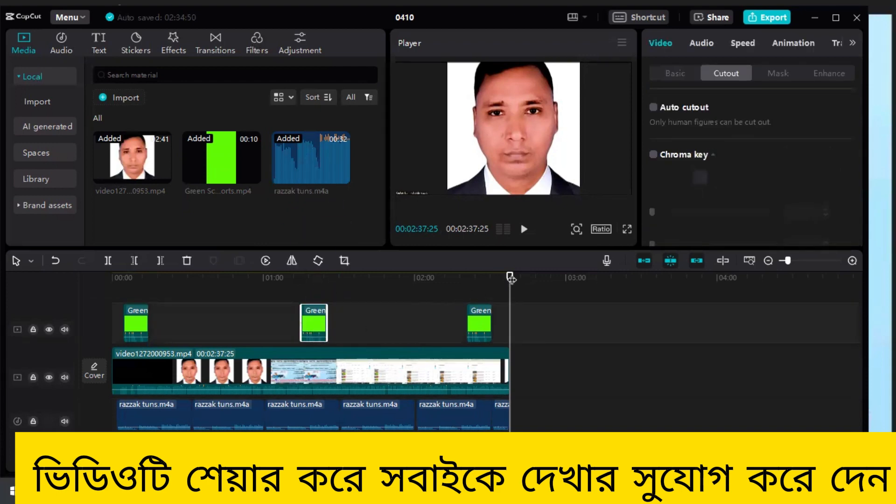
# - Chroma-key the green out of the middle overlay clip, with strength and shadow both set to 100
pyautogui.click(312, 310)
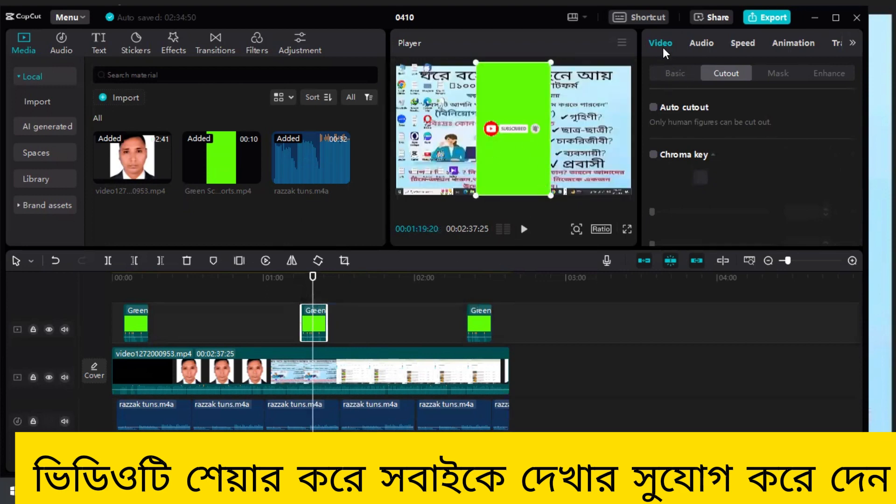
pyautogui.click(653, 154)
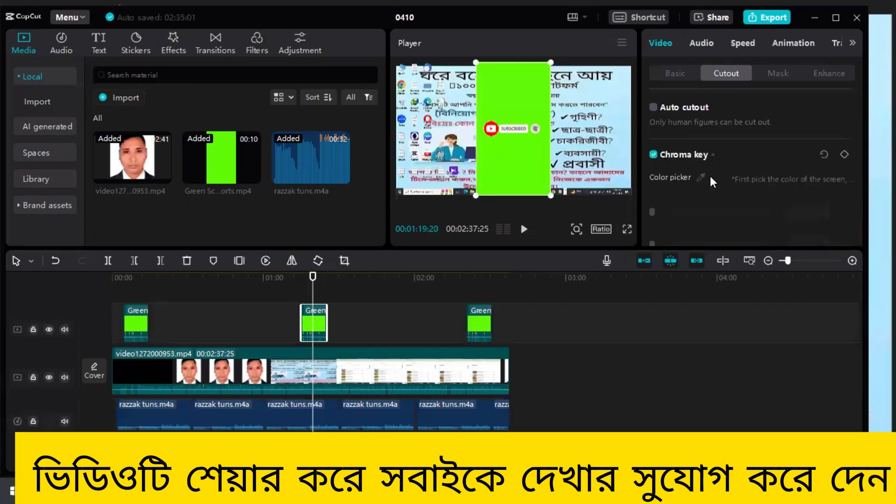
pyautogui.click(700, 177)
pyautogui.click(541, 168)
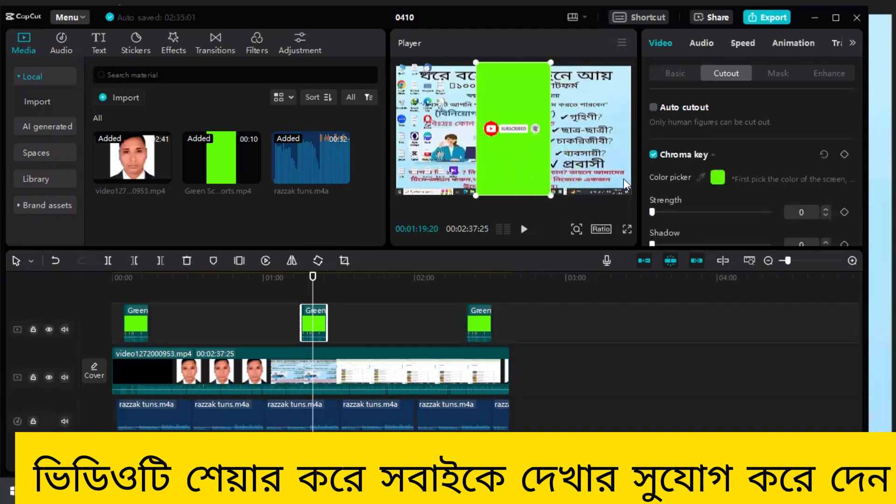
pyautogui.moveTo(652, 212); pyautogui.dragTo(769, 212)
pyautogui.moveTo(652, 244); pyautogui.dragTo(784, 245)
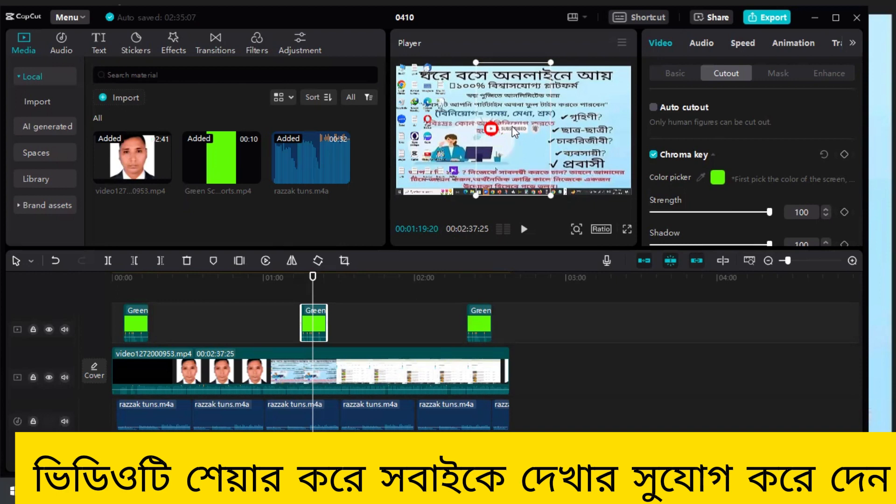
# - Move the middle subscribe overlay slightly lower in the video frame and leave no clip selected
pyautogui.moveTo(512, 126); pyautogui.dragTo(516, 144)
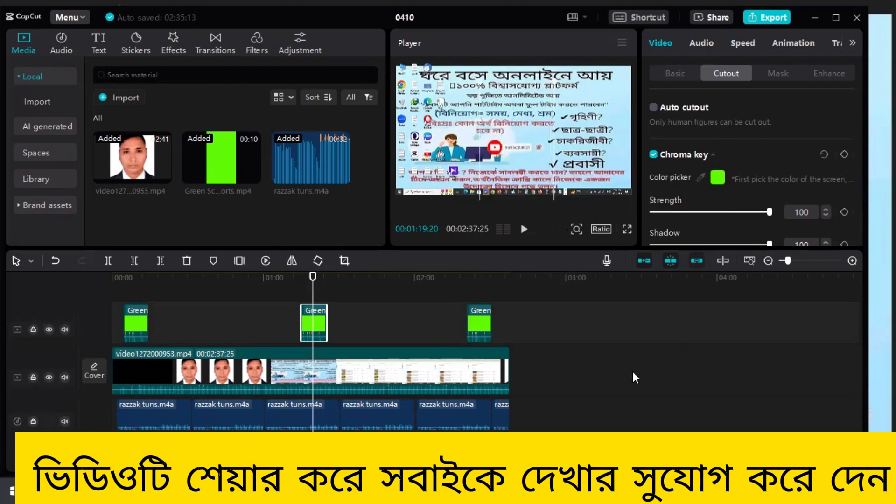
pyautogui.click(404, 362)
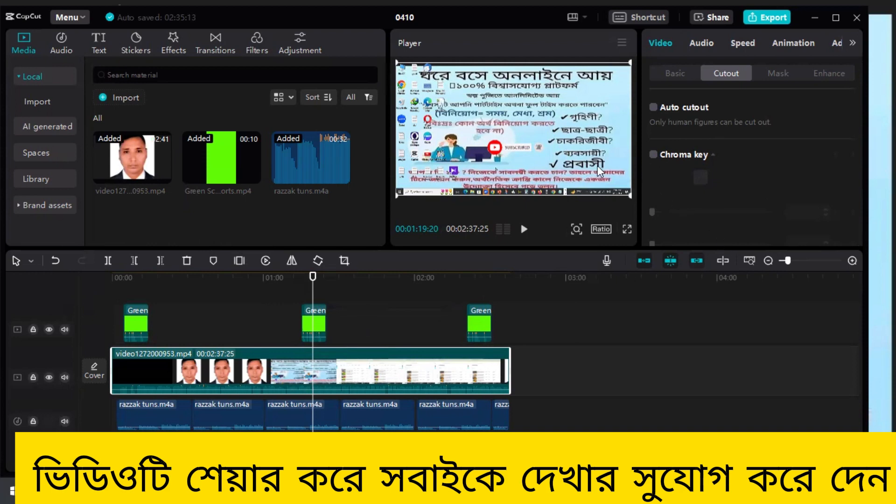
pyautogui.click(594, 352)
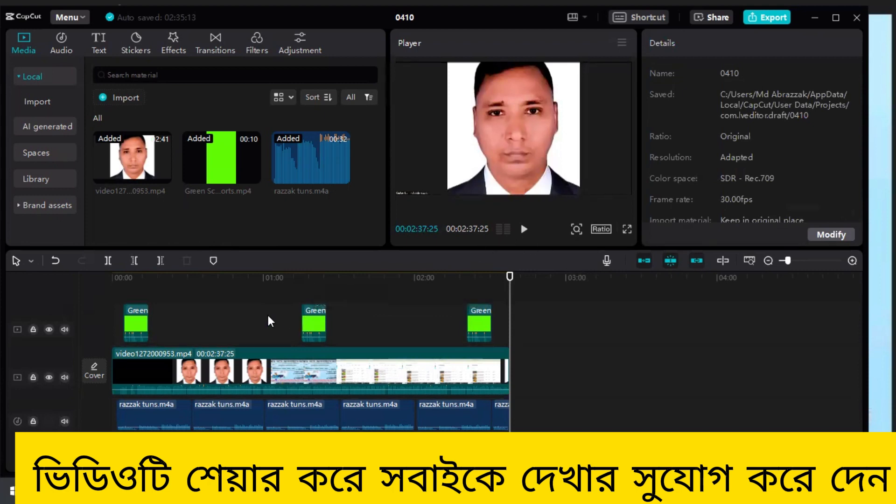
# - Add a default text clip and stretch it over the whole length of the main video
pyautogui.click(97, 37)
pyautogui.moveTo(114, 99)
pyautogui.click(139, 128)
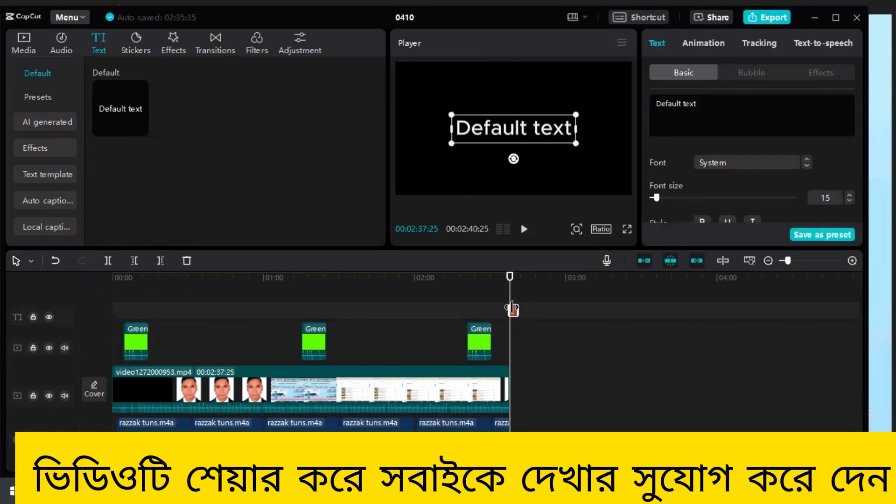
pyautogui.moveTo(509, 310); pyautogui.dragTo(112, 314)
pyautogui.moveTo(517, 310); pyautogui.dragTo(510, 308)
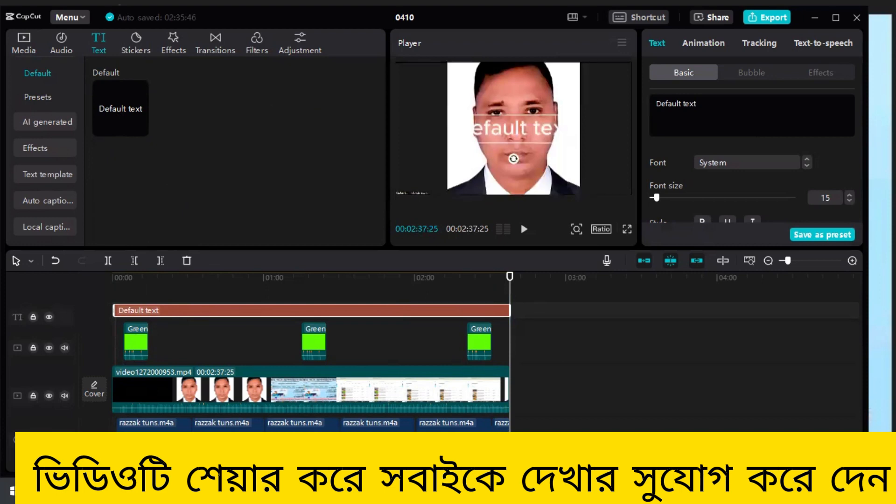
# - Switch to WhatsApp and open the "বেনার bb" chat from the chat list
pyautogui.click(532, 491)
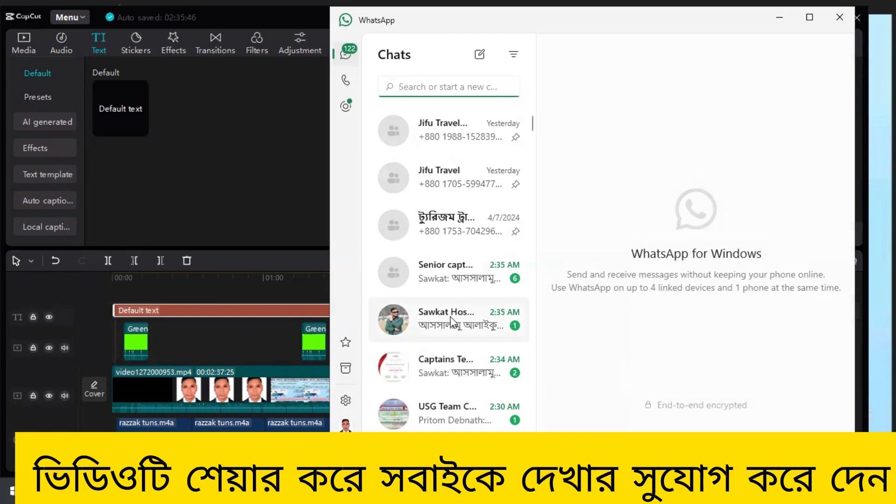
pyautogui.scroll(-10, 452, 238)
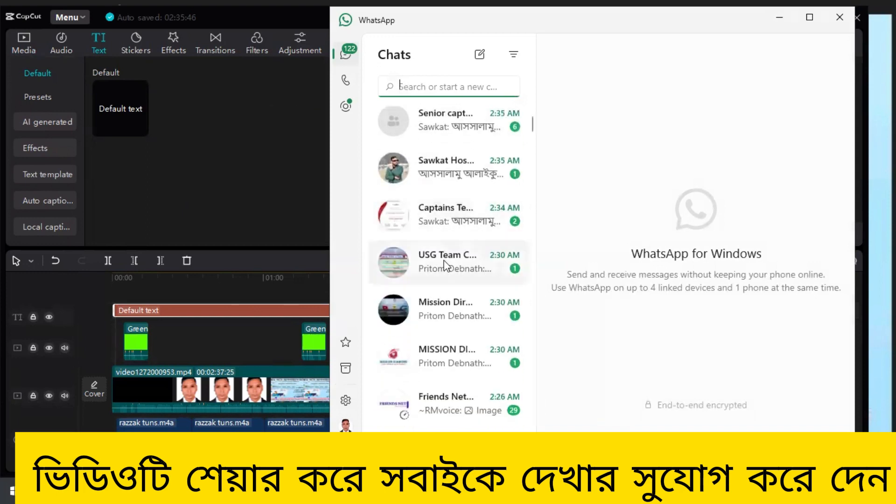
pyautogui.scroll(-6, 446, 269)
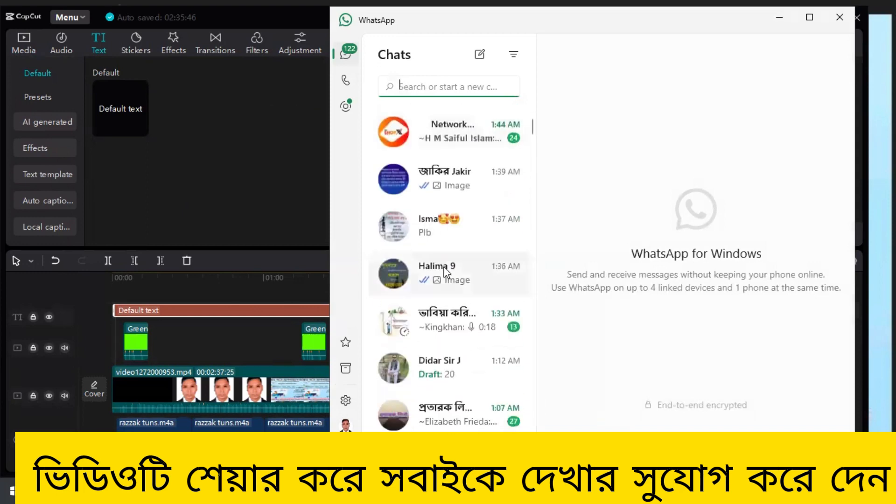
pyautogui.scroll(-8, 447, 280)
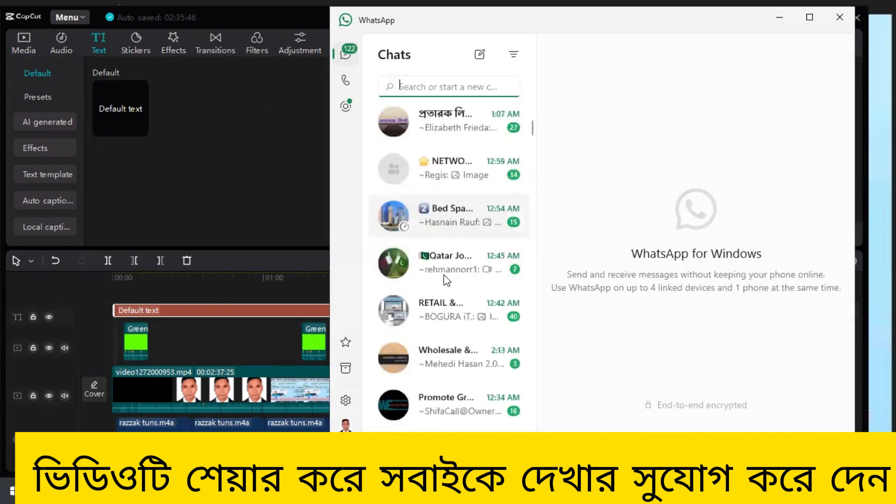
pyautogui.scroll(-7, 446, 281)
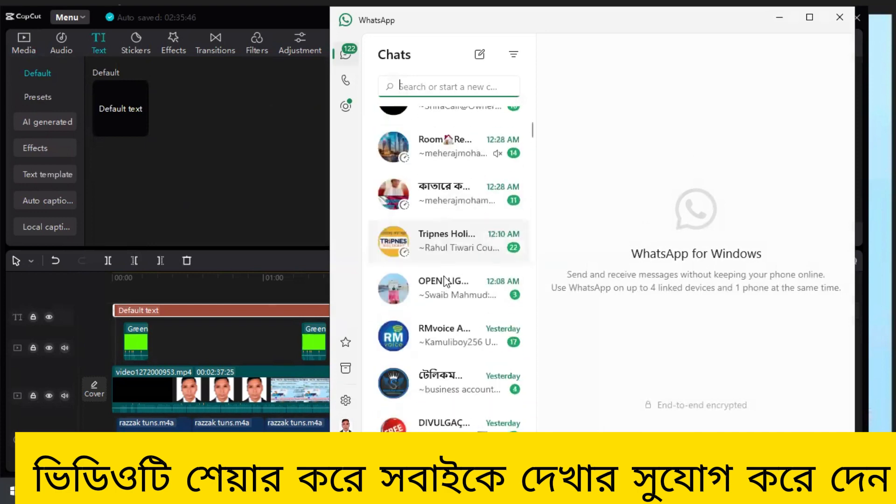
pyautogui.scroll(-7, 445, 283)
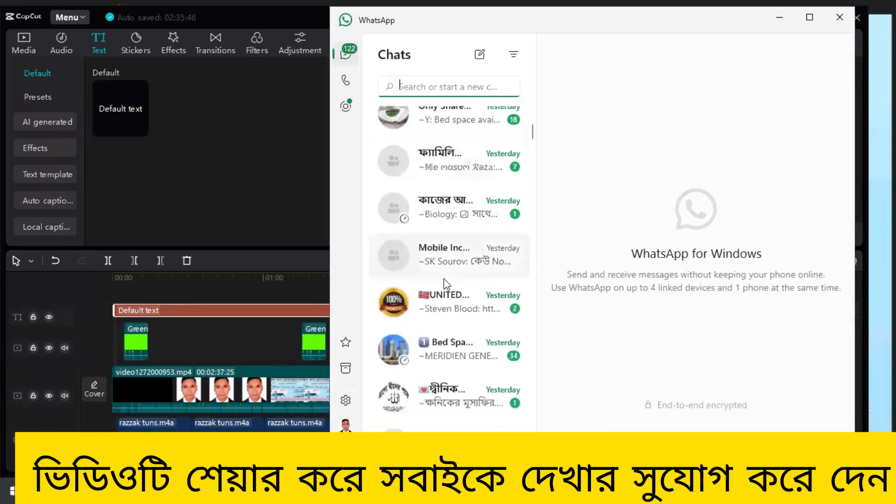
pyautogui.scroll(-2, 462, 244)
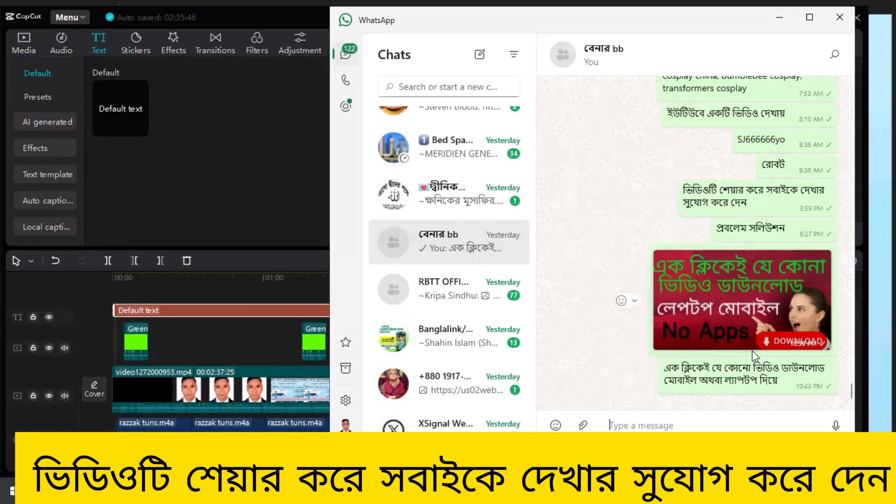
# - Copy the message "ভিডিওটি শেয়ার করে সবাইকে দেখার সুযোগ করে দেন" from the chat and return to CapCut
pyautogui.scroll(1, 753, 355)
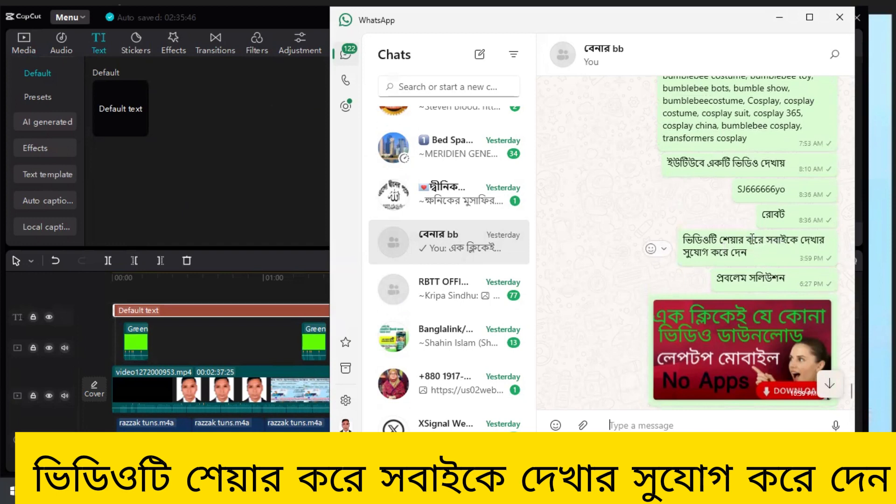
pyautogui.click(664, 247)
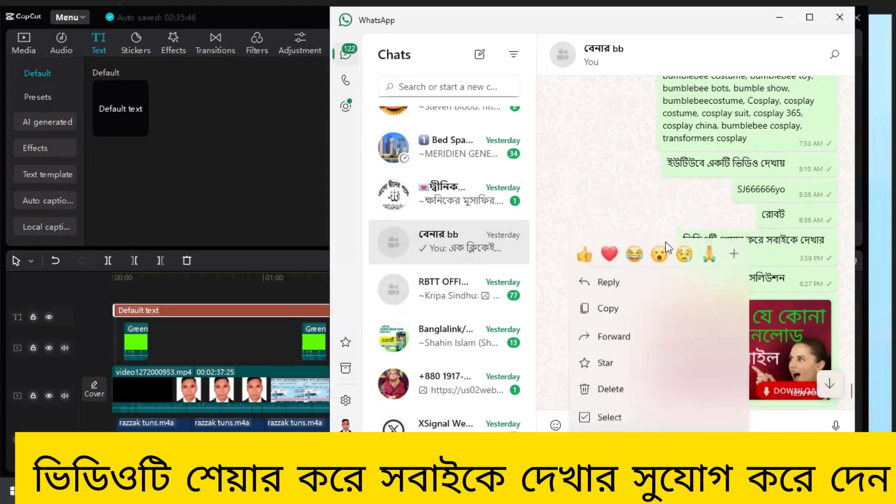
pyautogui.click(614, 310)
pyautogui.click(777, 18)
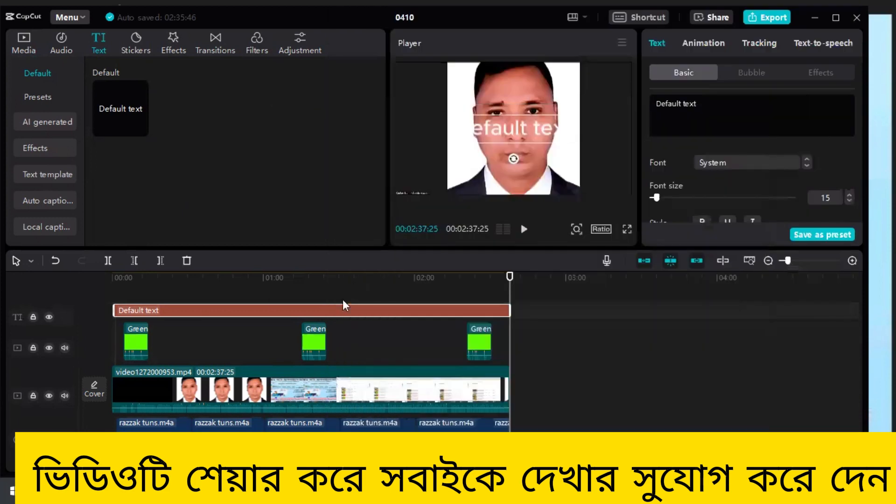
# - Replace the default text with the copied sentence "ভিডিওটি শেয়ার করে সবাইকে দেখার সুযোগ করে দেন"
pyautogui.click(698, 105)
pyautogui.press('BackSpace')
pyautogui.press('BackSpace')
pyautogui.press('BackSpace')
pyautogui.press('BackSpace')
pyautogui.press('BackSpace')
pyautogui.press('BackSpace')
pyautogui.press('BackSpace')
pyautogui.press('BackSpace')
pyautogui.press('BackSpace')
pyautogui.press('BackSpace')
pyautogui.press('BackSpace')
pyautogui.press('BackSpace')
pyautogui.rightClick(680, 104)
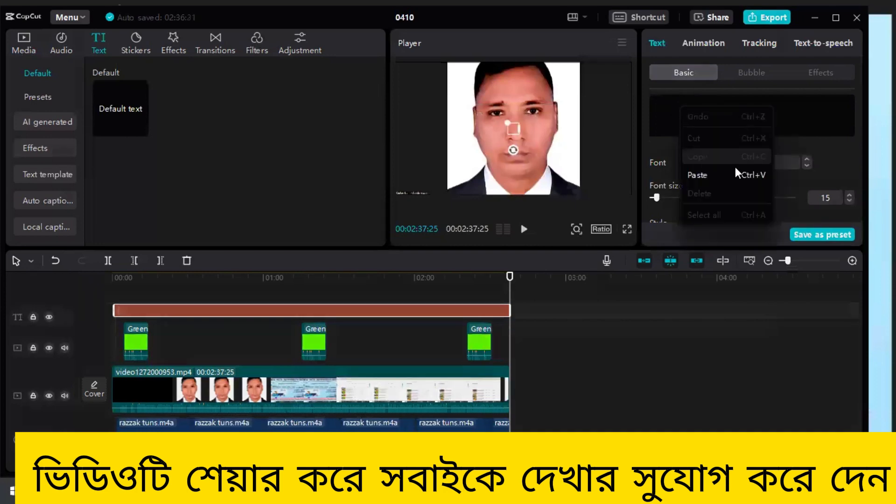
pyautogui.click(707, 173)
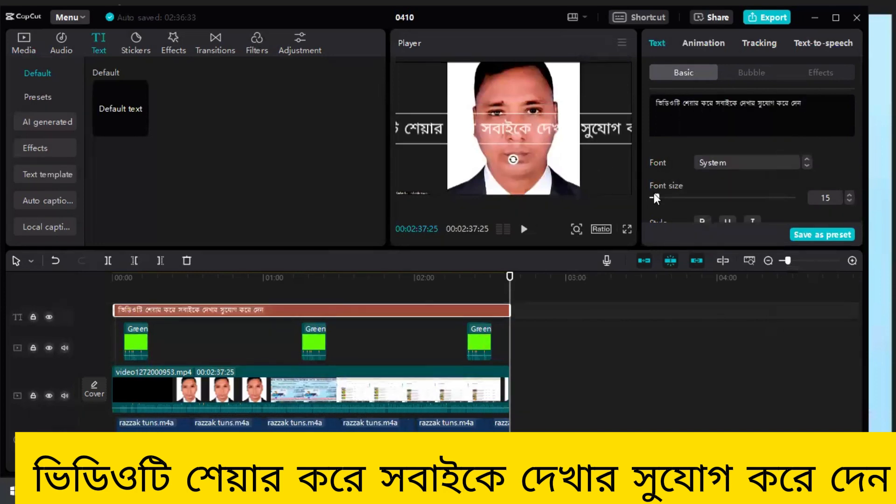
# - Set the caption's font size to 10 and move the caption to the bottom edge of the video frame
pyautogui.moveTo(654, 195); pyautogui.dragTo(651, 195)
pyautogui.click(849, 195)
pyautogui.click(849, 194)
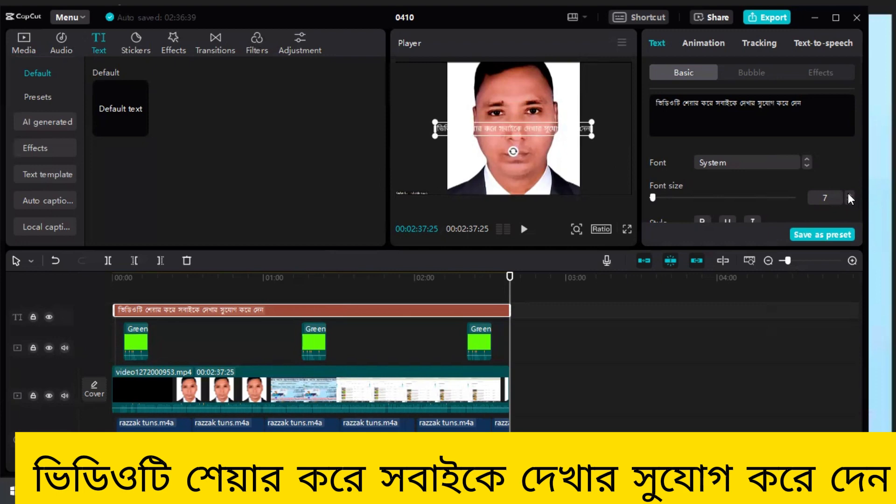
pyautogui.click(850, 194)
pyautogui.click(849, 195)
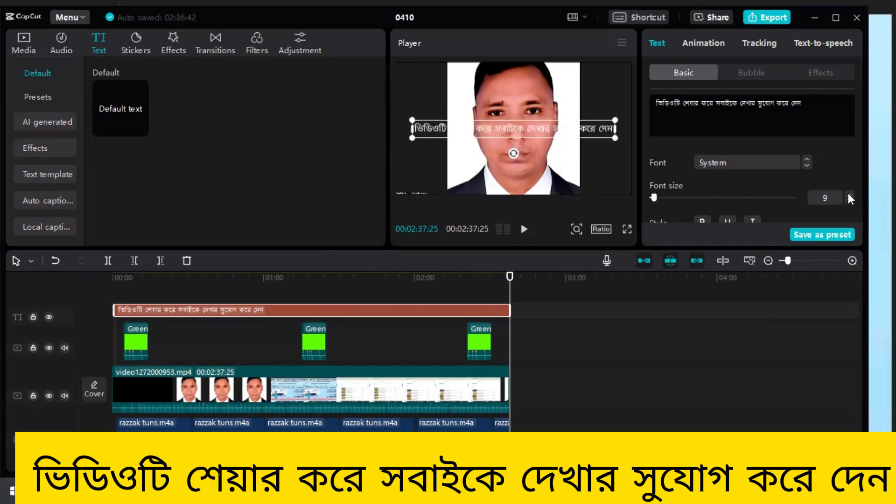
pyautogui.click(849, 195)
pyautogui.click(849, 195)
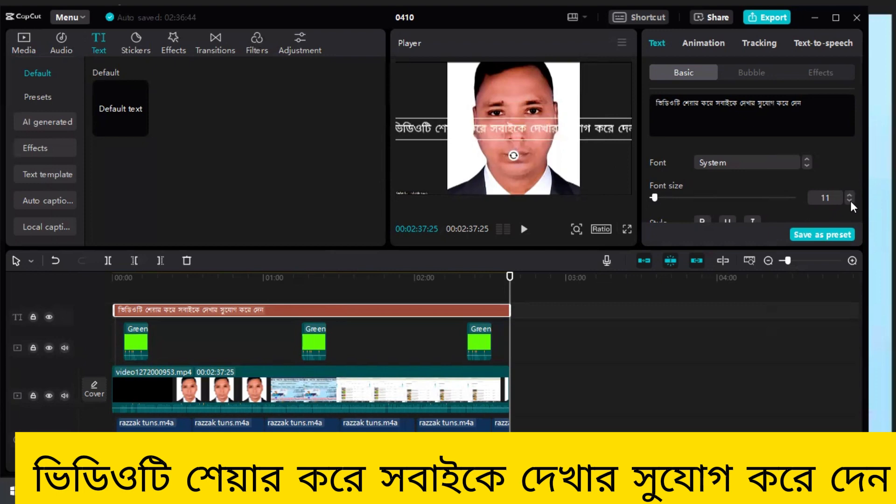
pyautogui.click(850, 200)
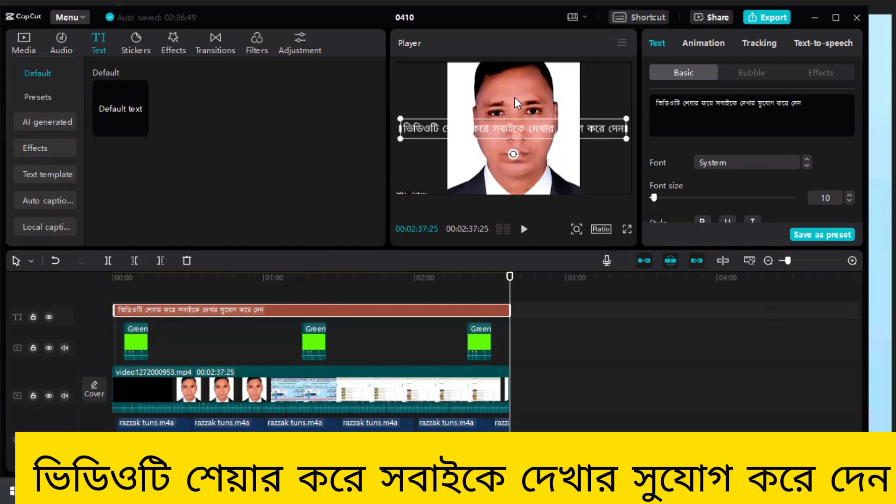
pyautogui.click(520, 135)
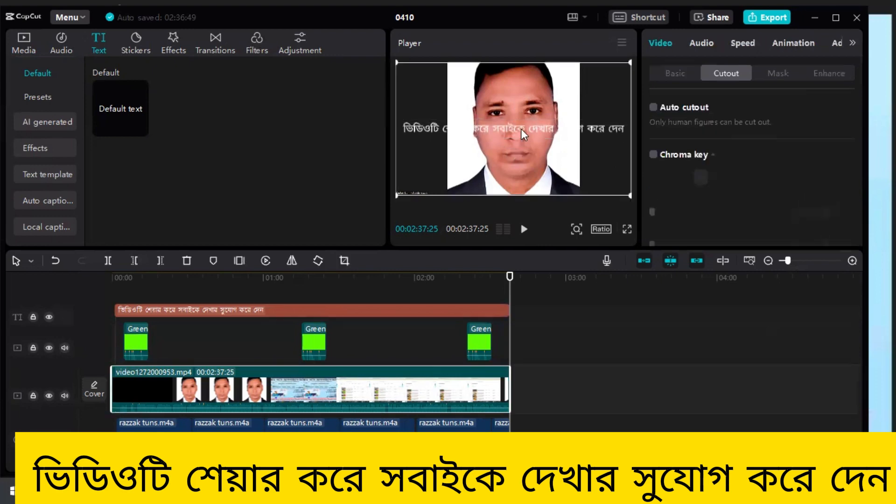
pyautogui.moveTo(521, 125); pyautogui.dragTo(522, 186)
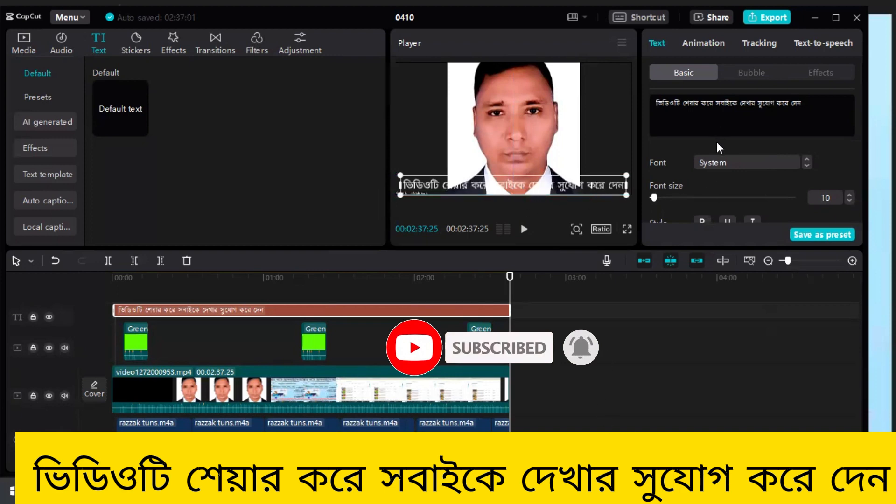
# - Set the caption's text colour to blue, hex 0E50EE
pyautogui.scroll(-1, 716, 140)
pyautogui.scroll(-2, 716, 168)
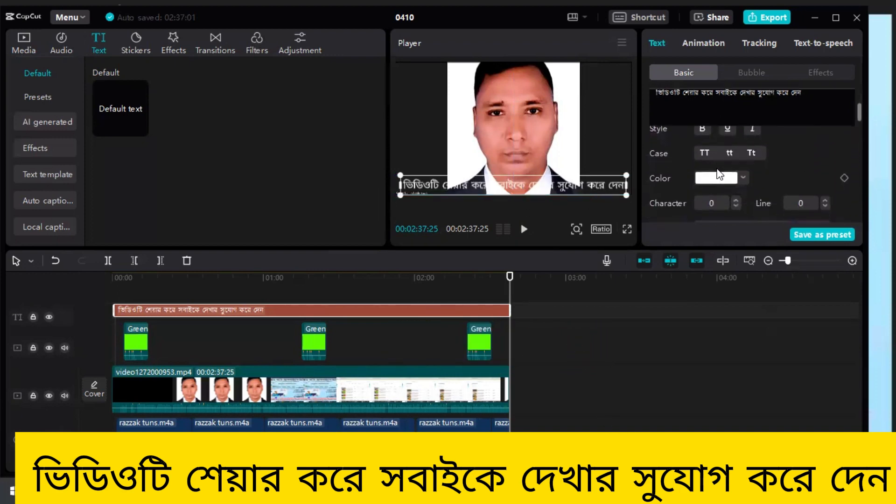
pyautogui.click(743, 177)
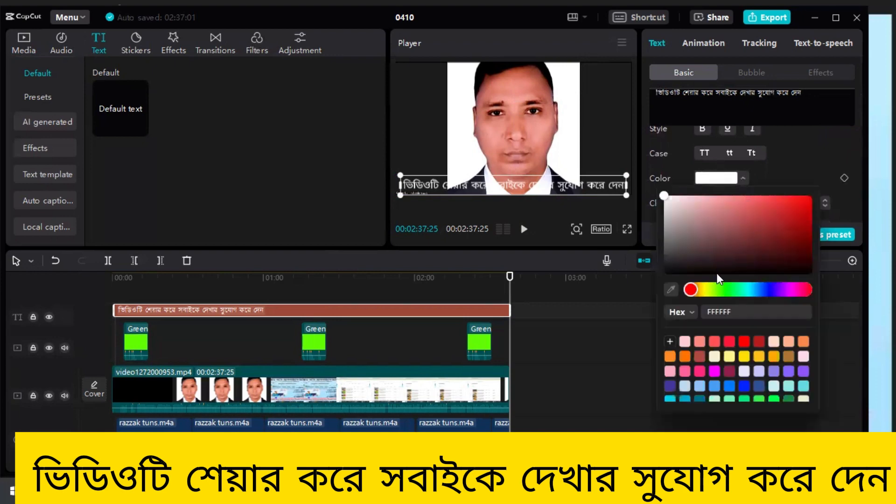
pyautogui.click(771, 290)
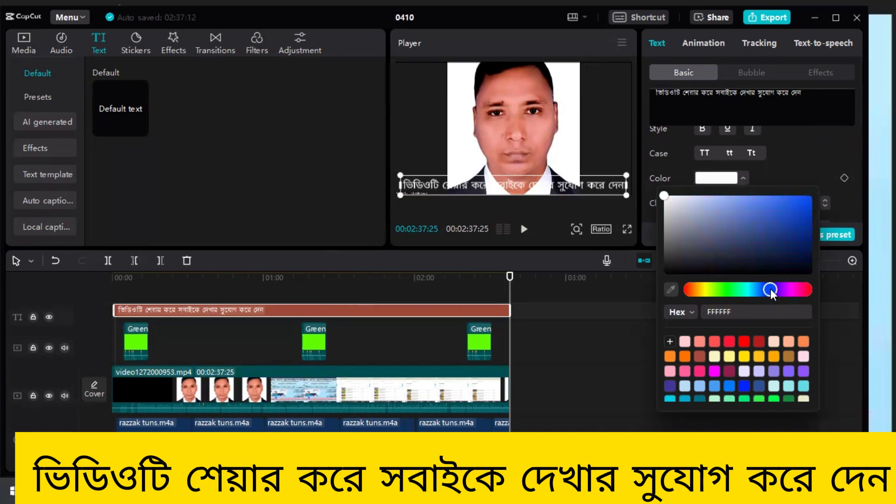
pyautogui.click(802, 200)
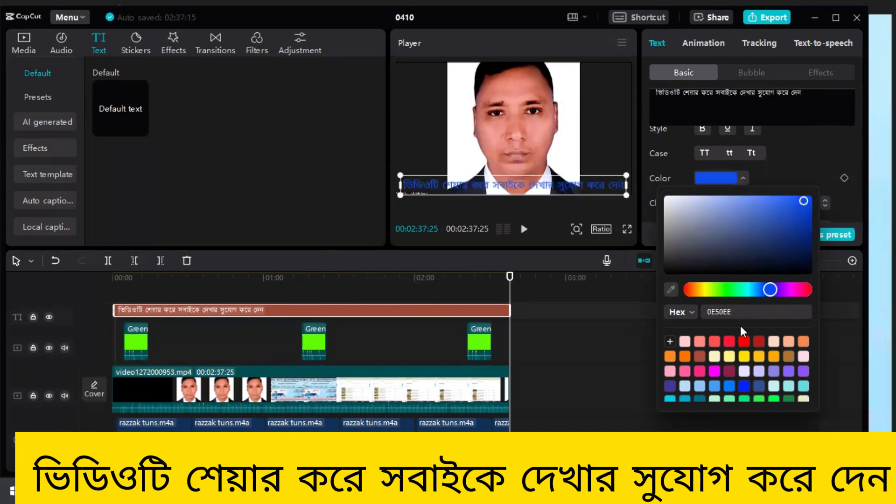
pyautogui.scroll(-5, 742, 343)
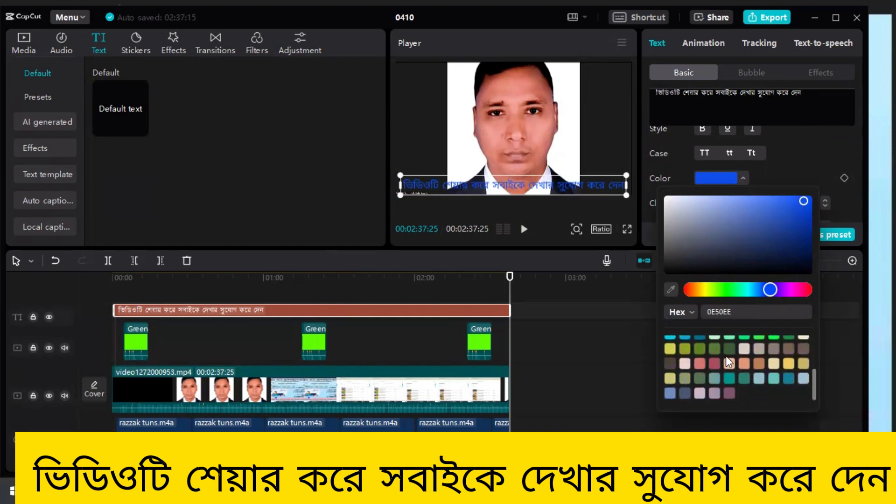
pyautogui.click(809, 144)
# - Try the two white preset styles on the caption, and apply the yellow preset with a dark outline
pyautogui.scroll(-4, 710, 181)
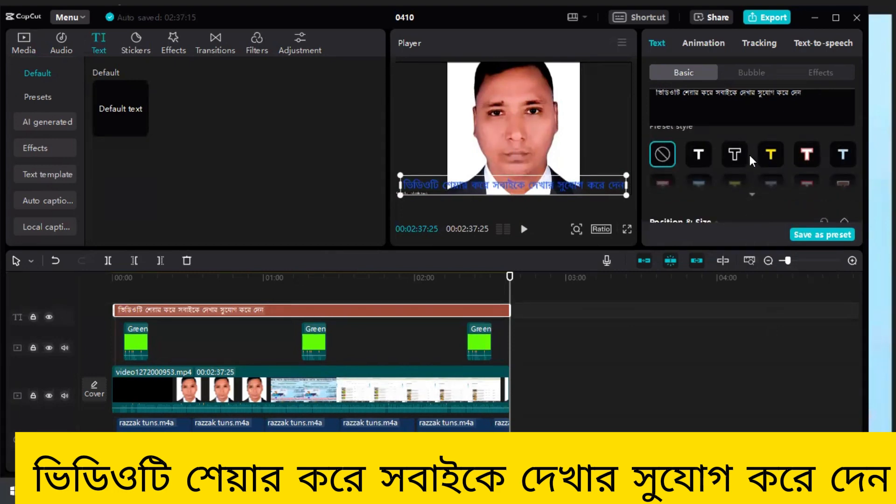
pyautogui.click(735, 155)
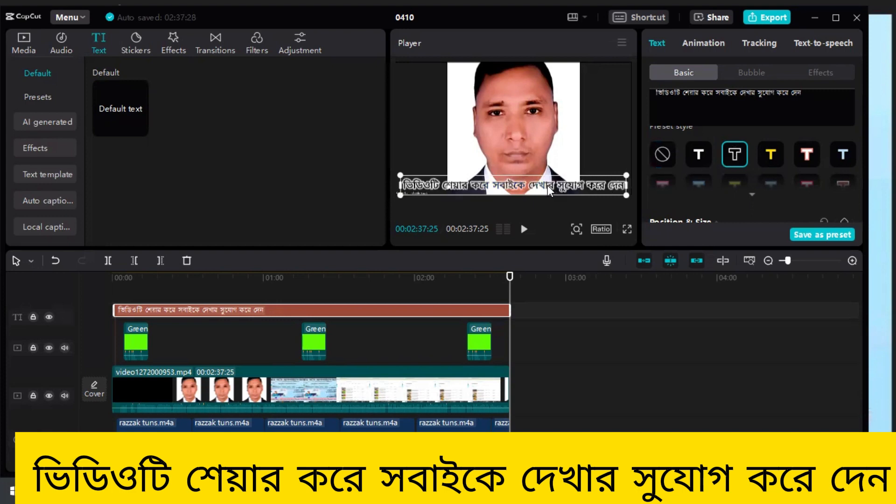
pyautogui.click(699, 147)
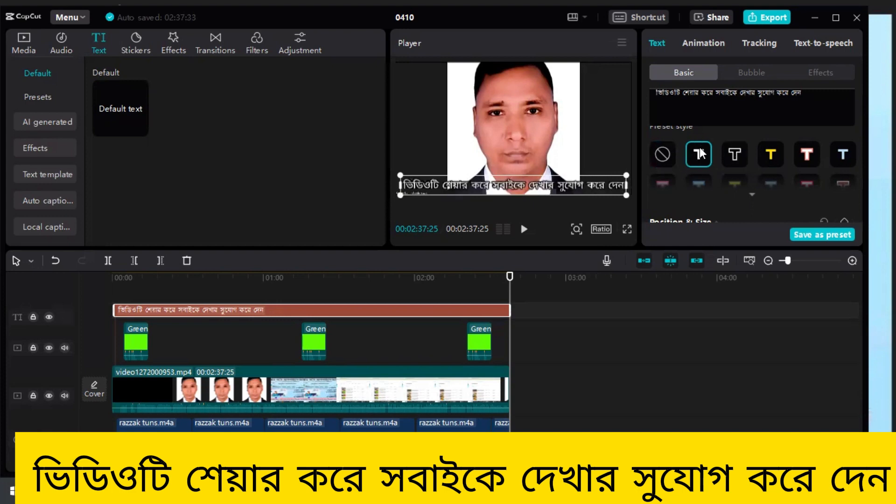
pyautogui.click(772, 153)
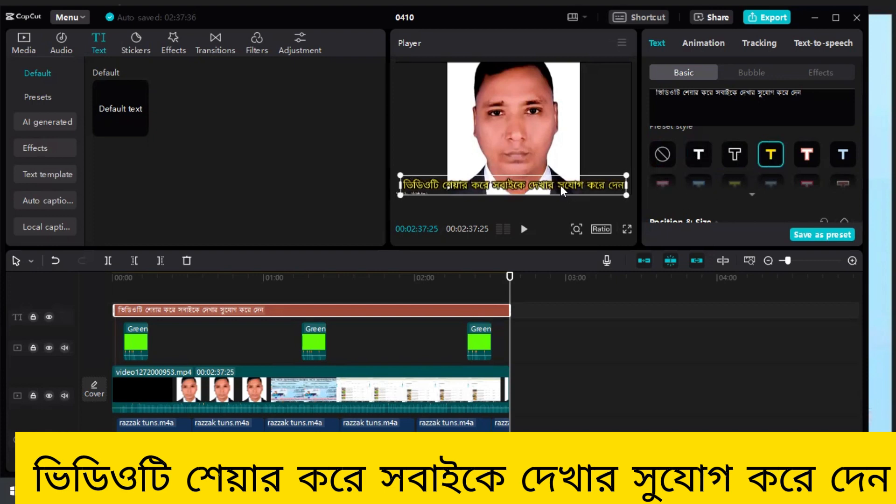
# - Try the preset style with the red outline on the caption, and restore the yellow preset with the dark outline
pyautogui.click(808, 150)
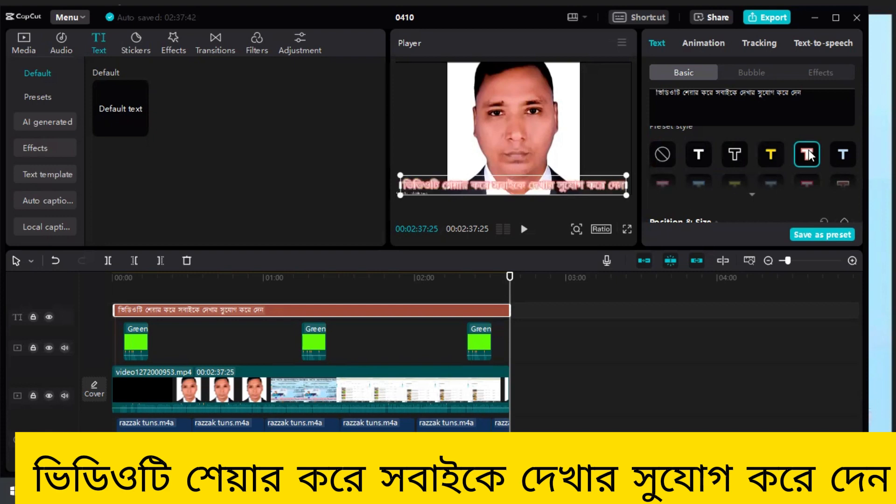
pyautogui.click(769, 158)
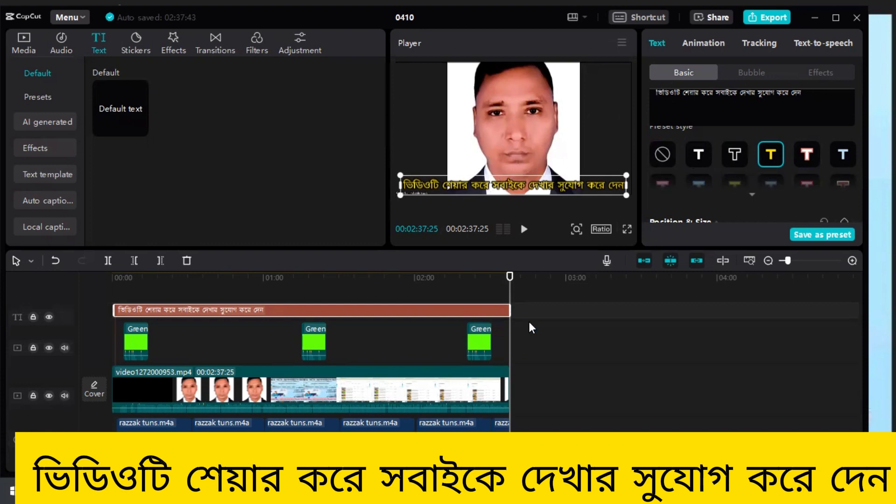
# - Examine the main video clip's basic adjustment settings, from LUT and colour to lightness and effects, with the playhead at 00:01:25:06
pyautogui.moveTo(510, 278); pyautogui.dragTo(324, 304)
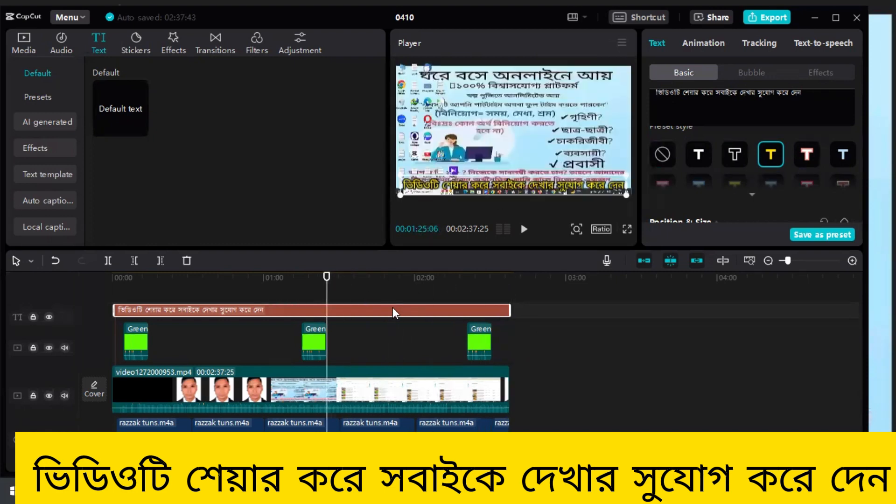
pyautogui.click(362, 397)
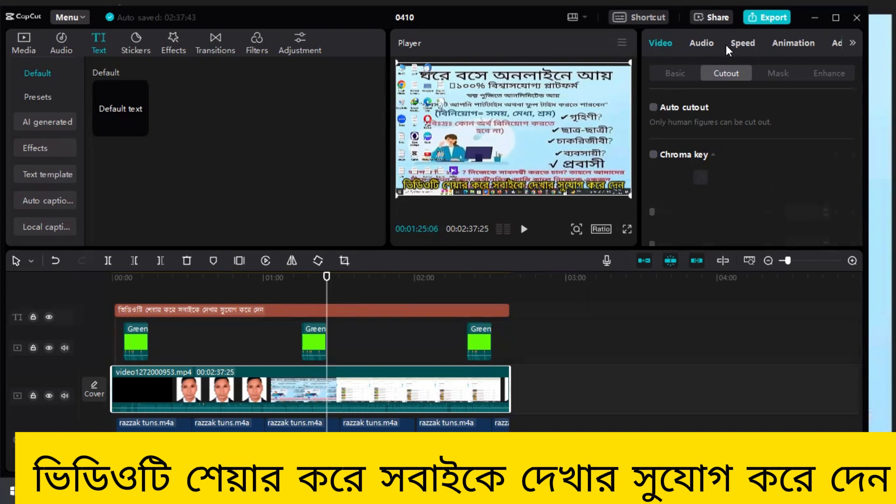
pyautogui.click(851, 43)
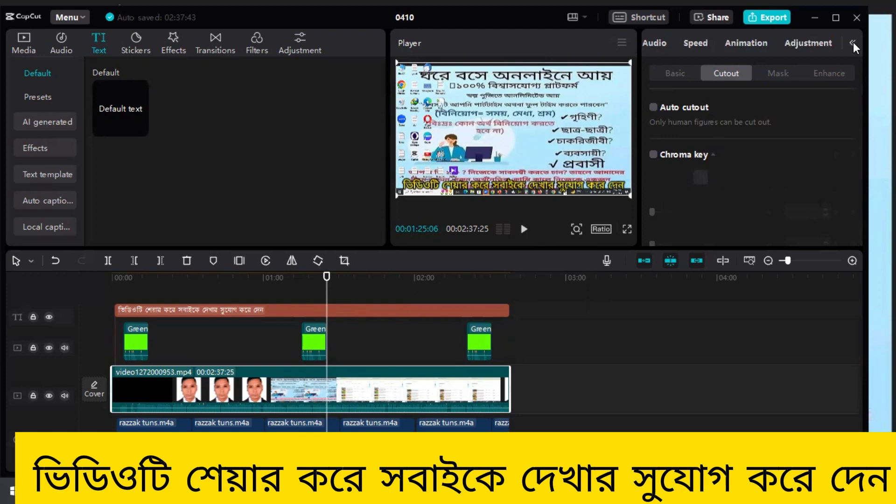
pyautogui.click(804, 45)
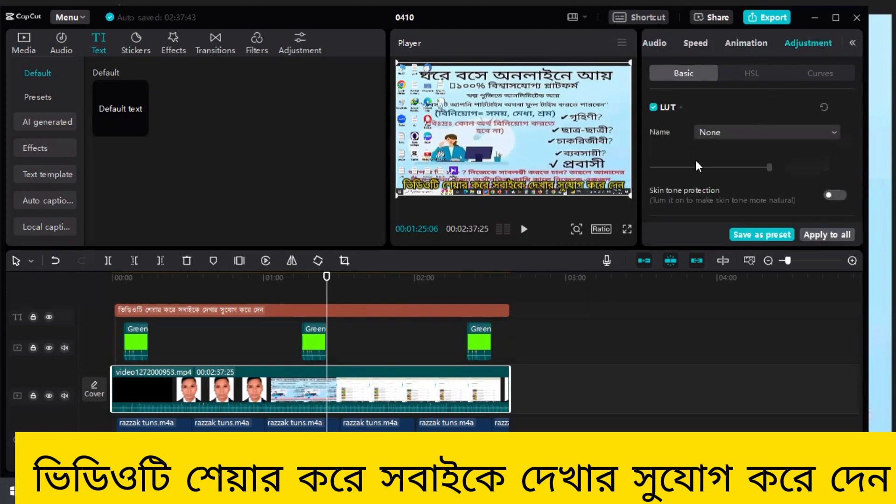
pyautogui.scroll(-6, 698, 166)
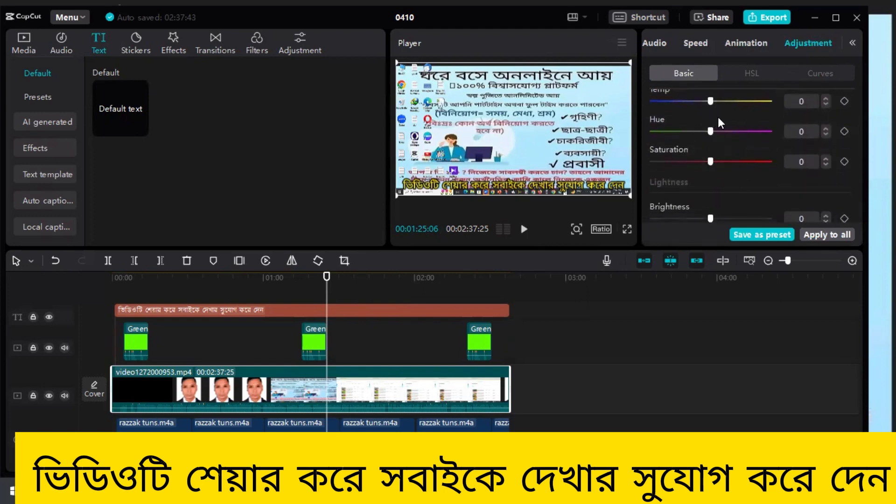
pyautogui.scroll(-3, 736, 139)
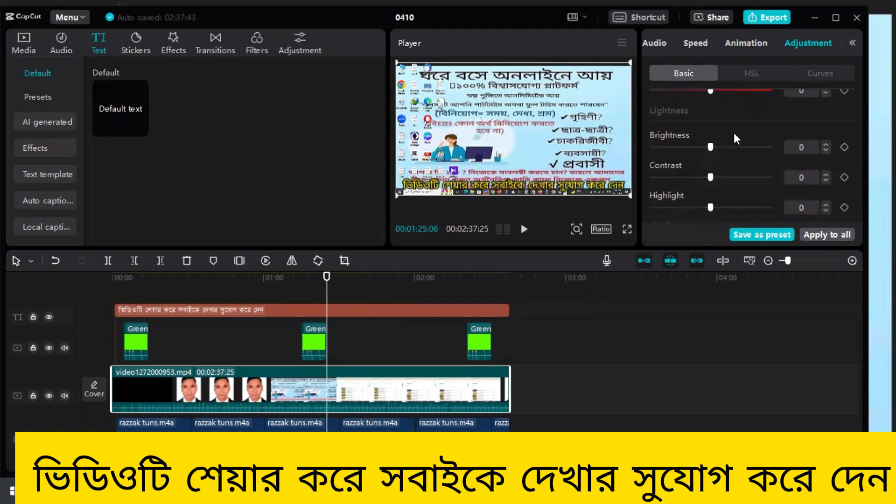
pyautogui.scroll(-3, 732, 140)
pyautogui.scroll(-3, 727, 144)
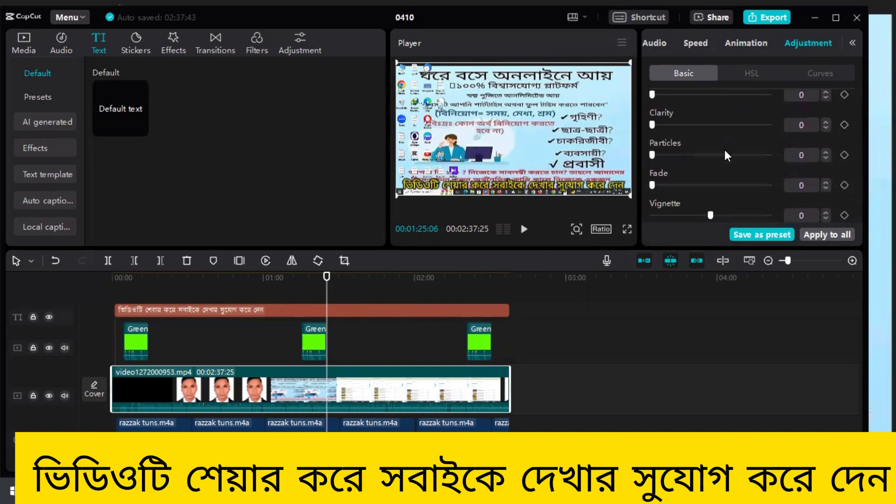
pyautogui.scroll(10, 714, 154)
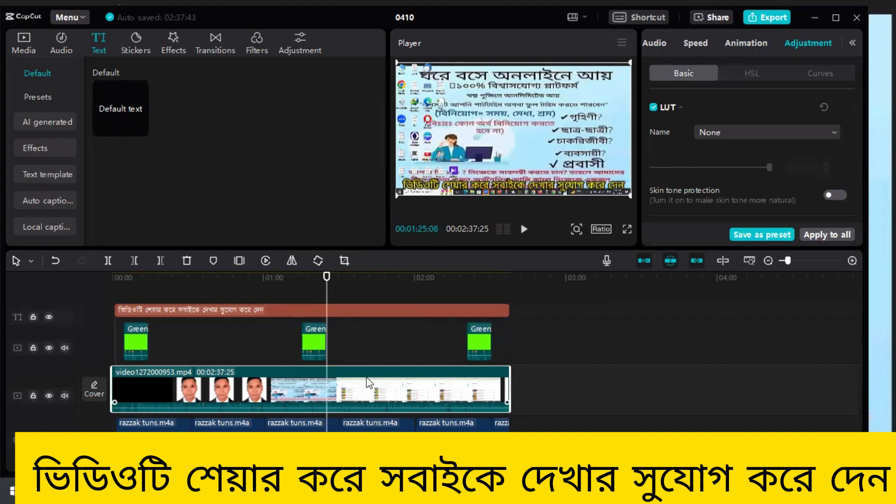
# - Try splitting the main video clip at 00:01:25:06, and undo the split
pyautogui.click(110, 262)
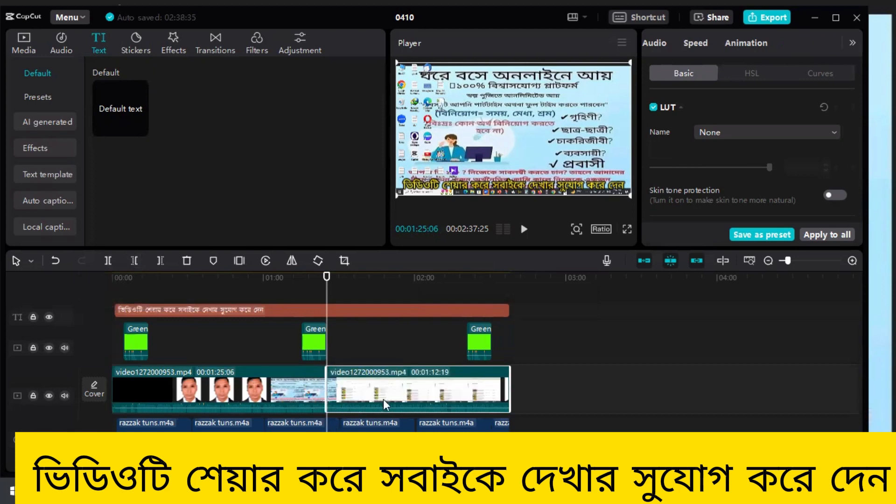
pyautogui.click(56, 260)
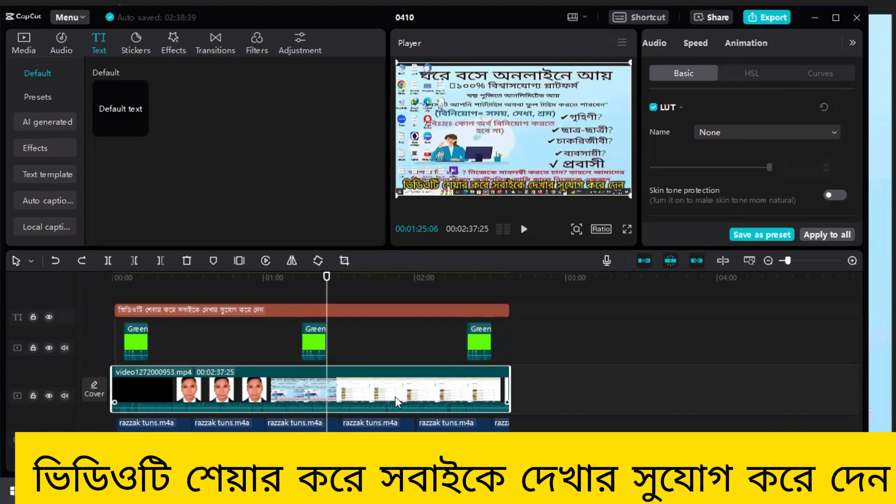
# - Export the video with the title 5555, and close the export dialog once the file is saved
pyautogui.click(772, 19)
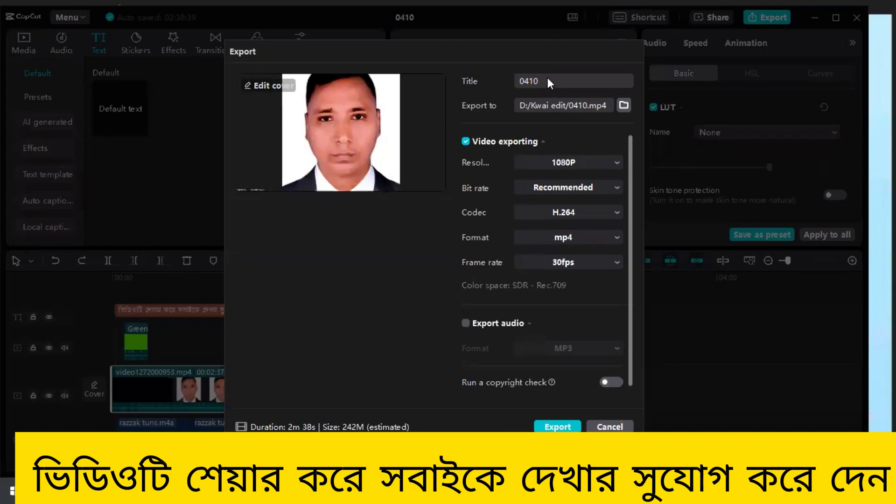
pyautogui.press('BackSpace')
pyautogui.press('BackSpace')
pyautogui.press('BackSpace')
pyautogui.press('BackSpace')
pyautogui.write('5555')
pyautogui.click(550, 427)
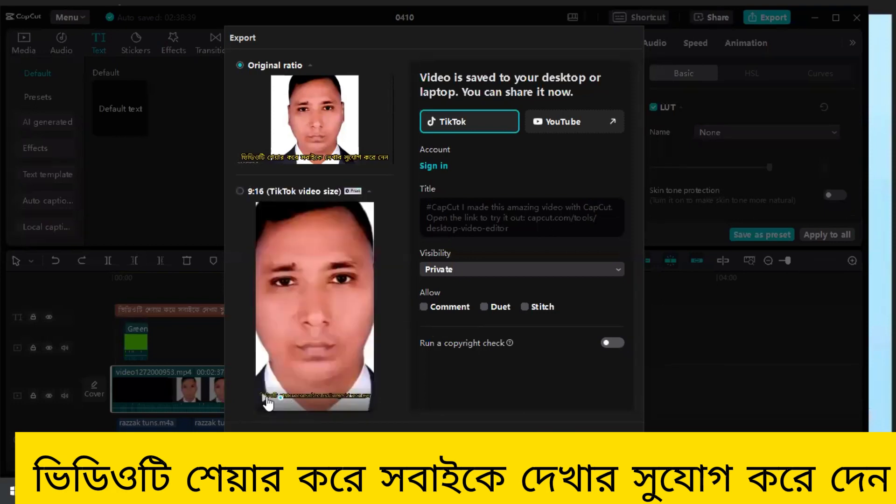
pyautogui.click(265, 397)
pyautogui.click(614, 438)
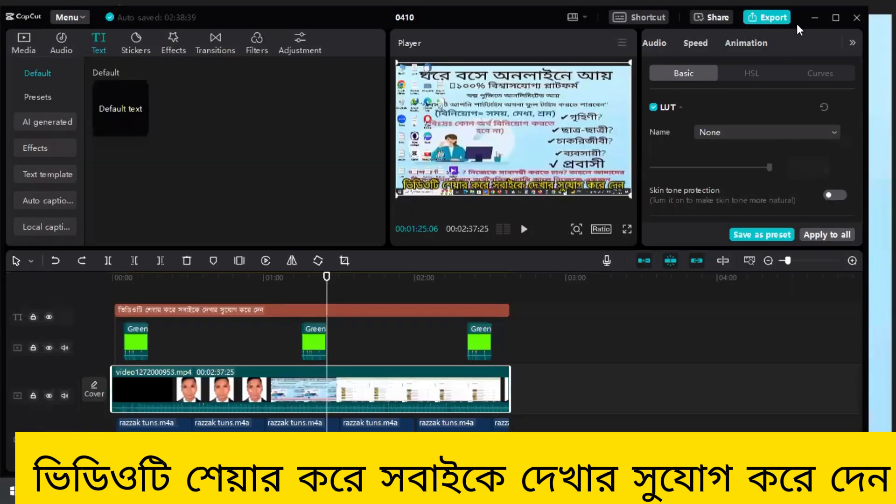
# - Minimise the editor, play the exported 5555 video from the Kwai edit folder on drive D, and skip ahead to about 0:40
pyautogui.click(815, 18)
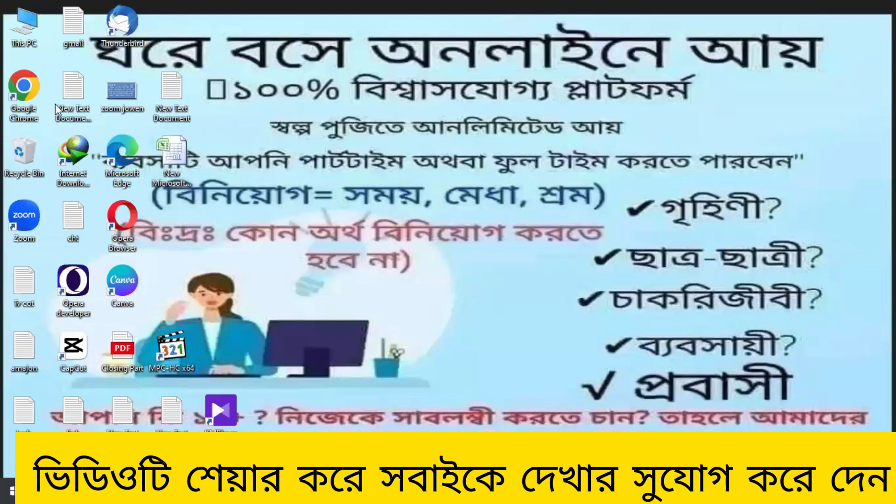
pyautogui.doubleClick(26, 26)
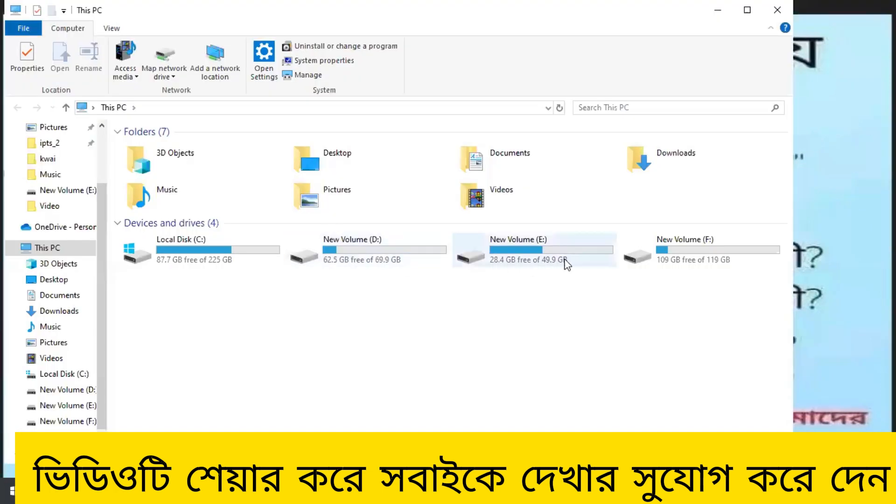
pyautogui.doubleClick(391, 250)
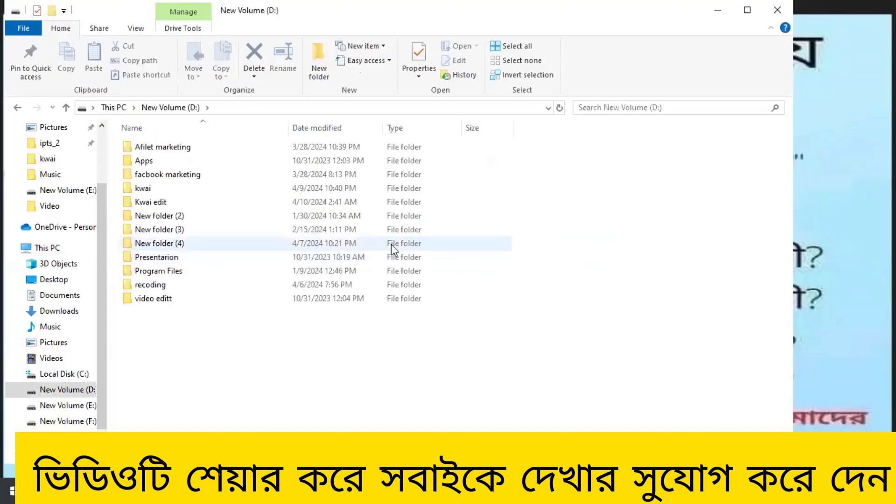
pyautogui.click(184, 204)
pyautogui.doubleClick(184, 204)
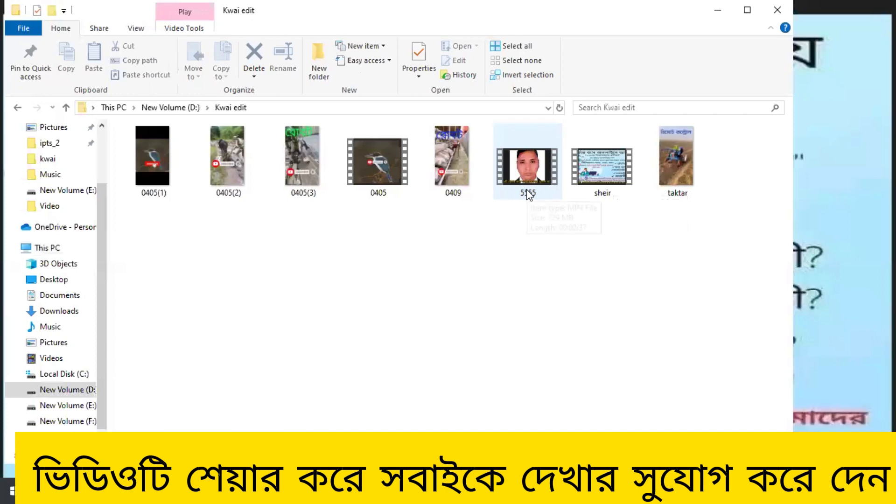
pyautogui.doubleClick(526, 173)
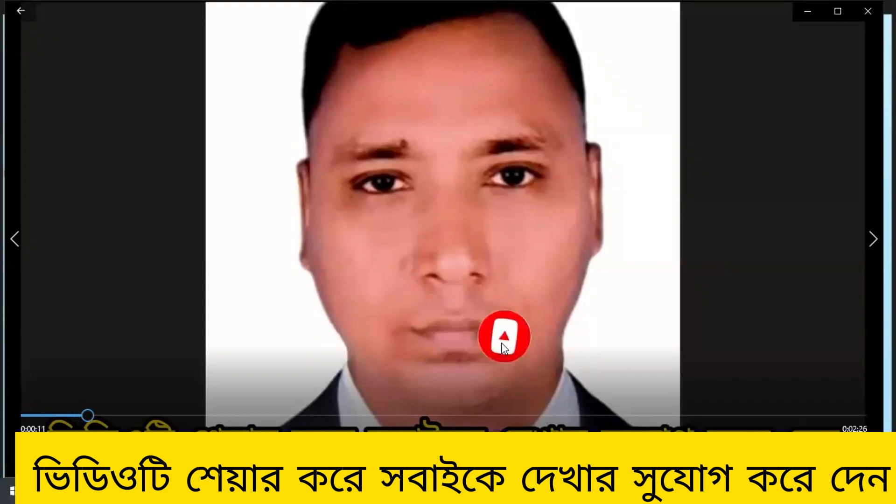
pyautogui.click(237, 413)
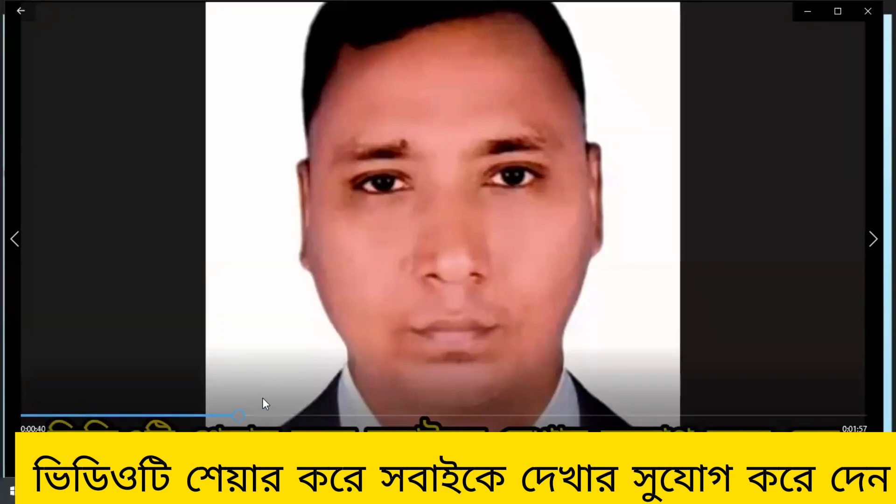